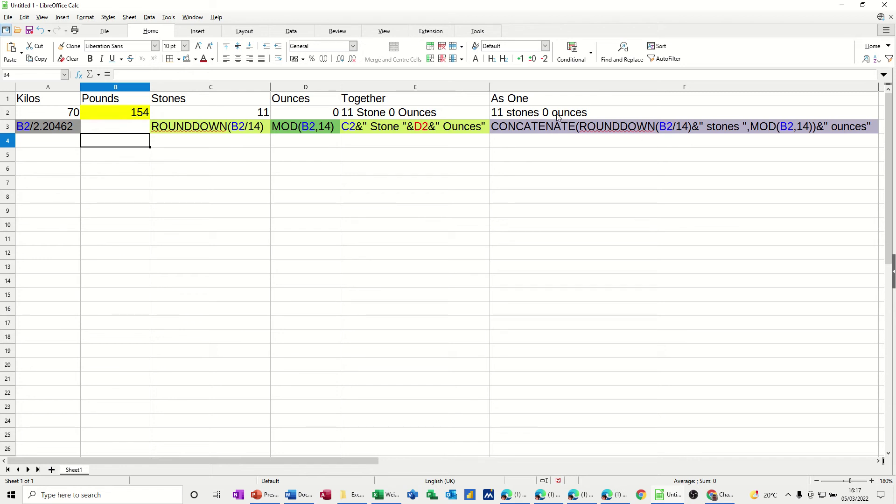
click(131, 115)
text(1)
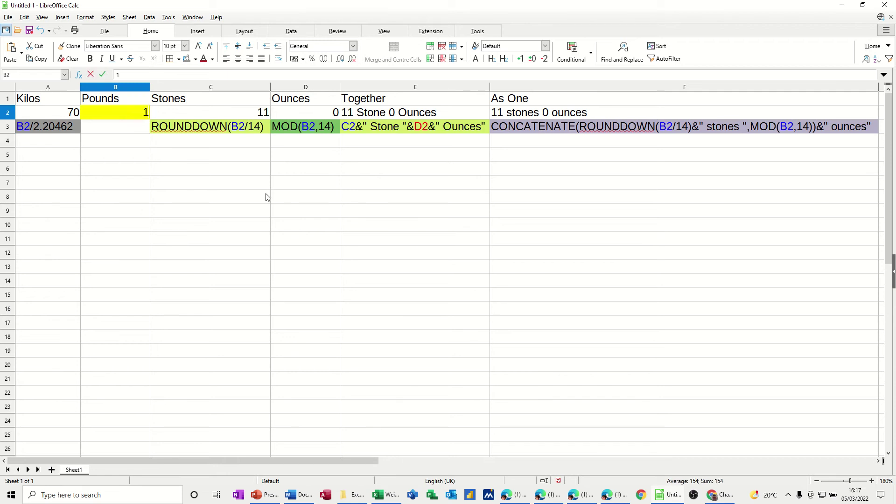
text(64)
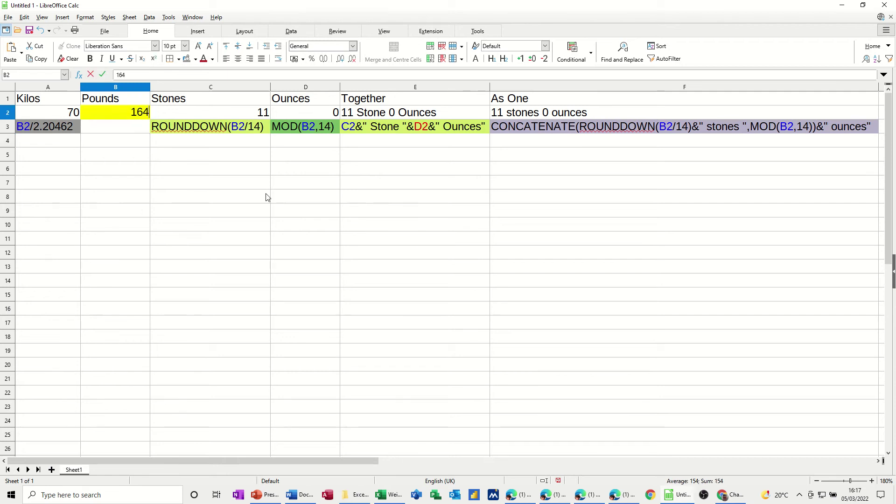
key(Return)
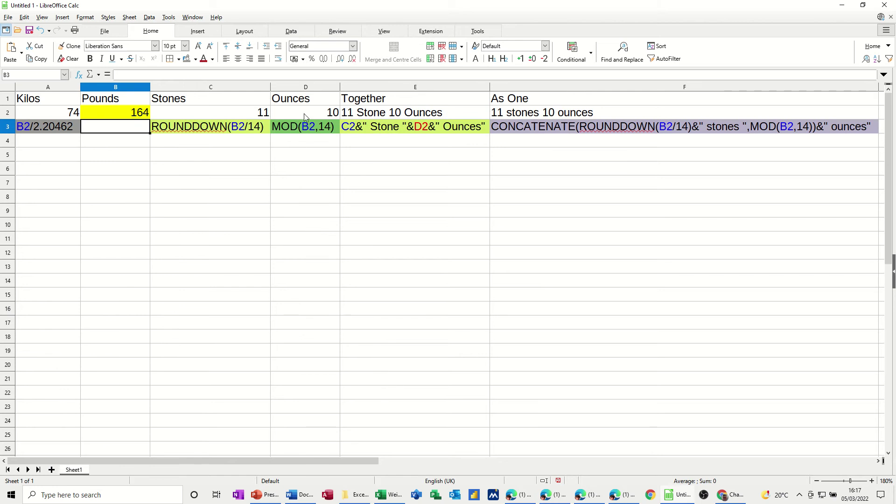
click(135, 116)
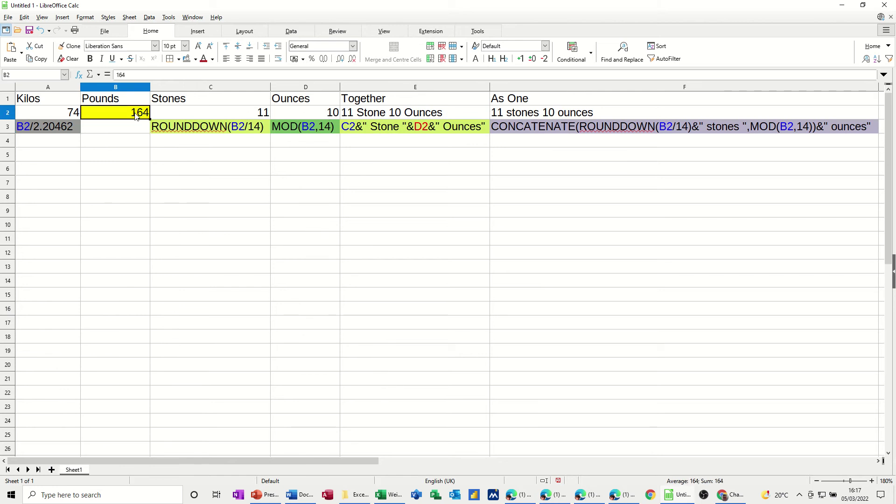
text(168)
key(Return)
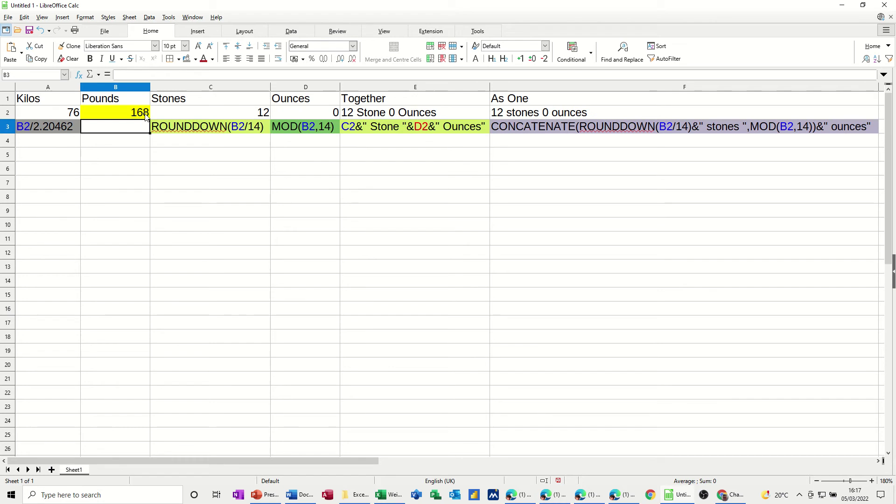
click(61, 113)
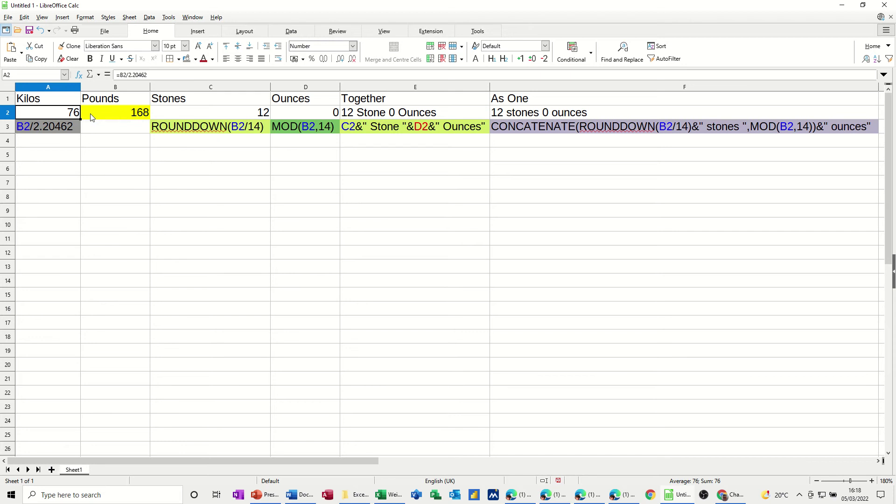
click(340, 59)
click(341, 59)
click(340, 59)
click(340, 59)
click(352, 59)
click(353, 59)
click(353, 59)
click(353, 59)
click(112, 116)
text(154)
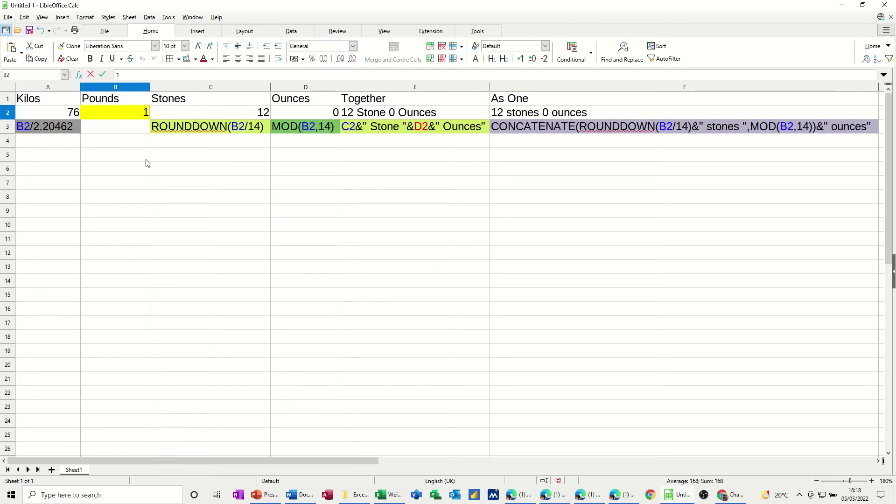
click(124, 141)
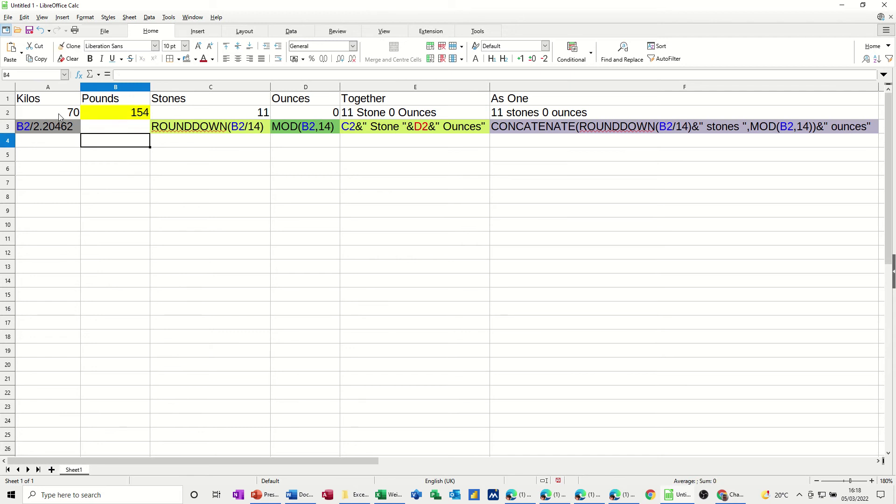
click(40, 110)
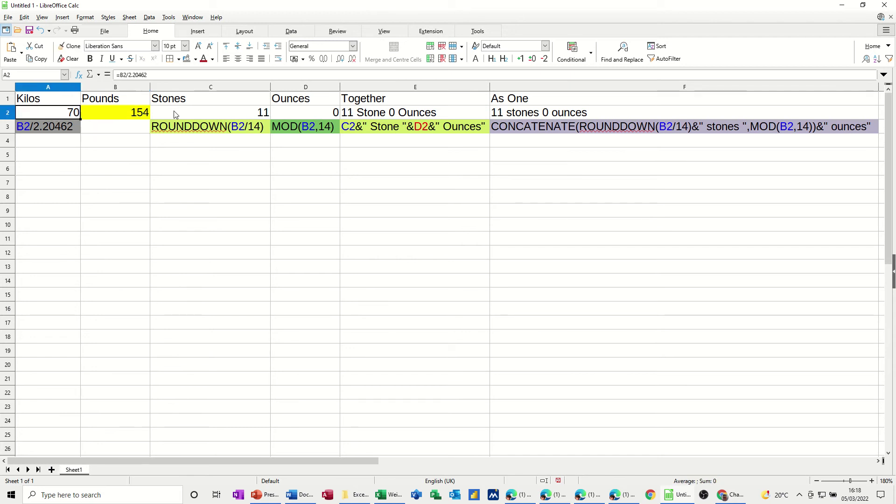
click(340, 60)
click(340, 60)
click(340, 59)
click(341, 59)
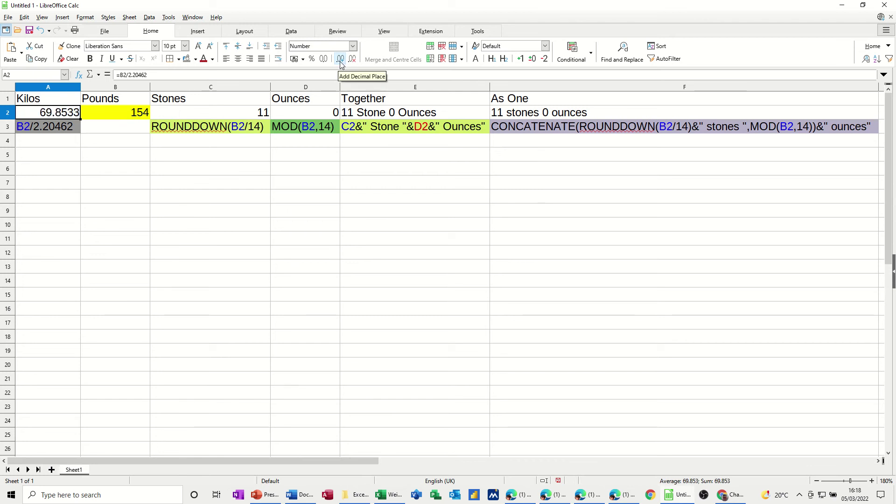
click(340, 60)
click(352, 59)
click(352, 59)
click(353, 60)
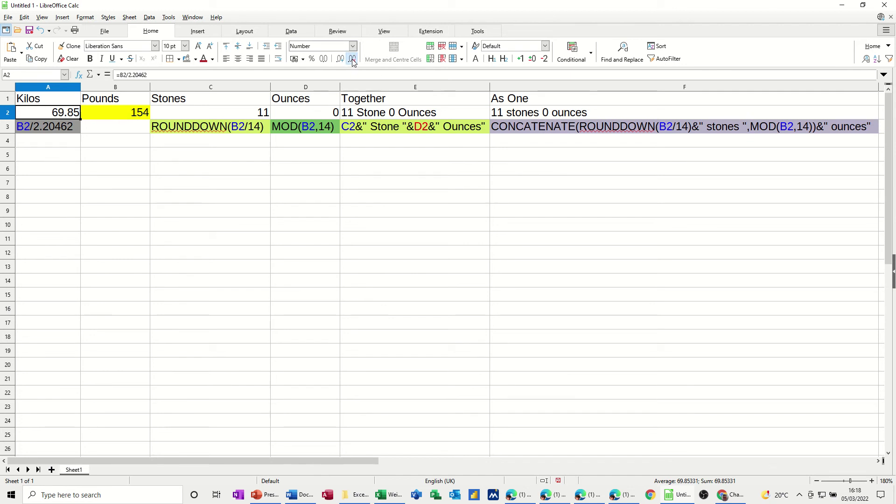
click(353, 60)
click(352, 60)
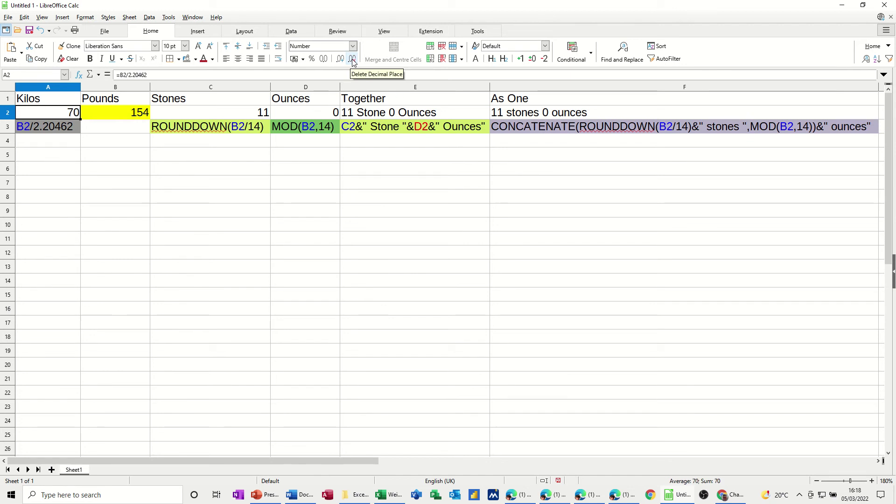
click(103, 158)
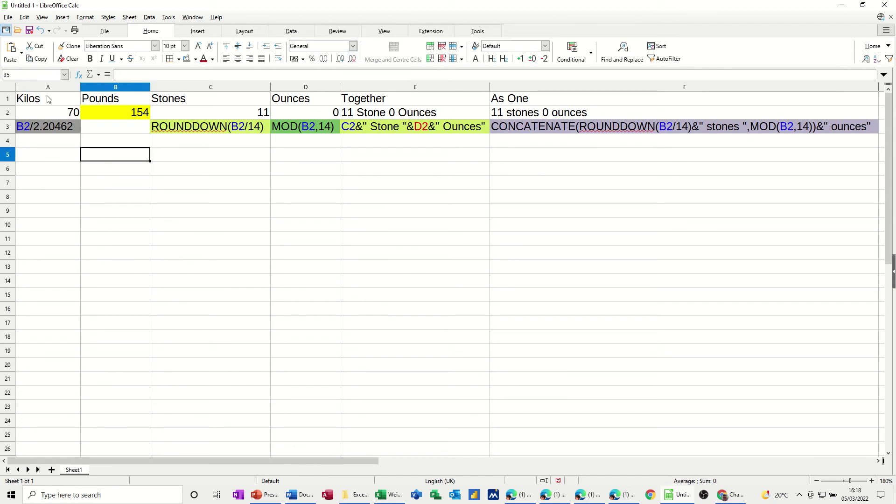
Step: Copy the Kilos-to-As One header row from row 1 into row 5
drag(48, 98, 508, 97)
key(ctrl+c)
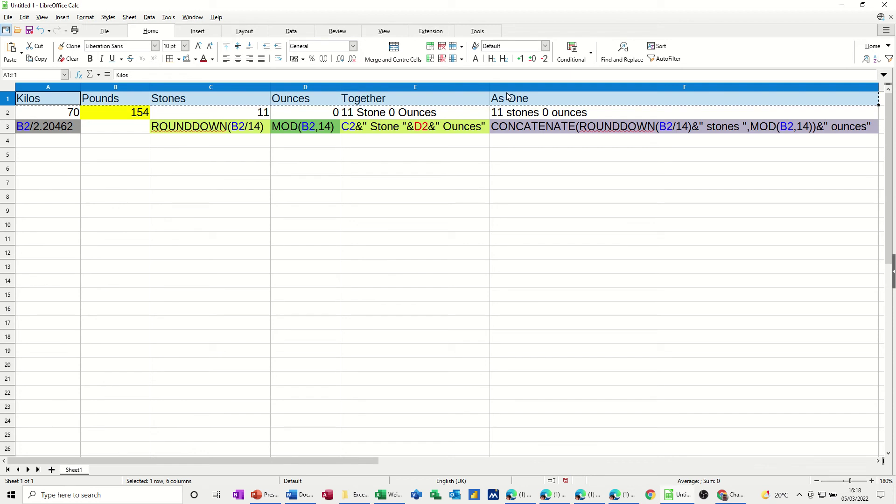
click(66, 159)
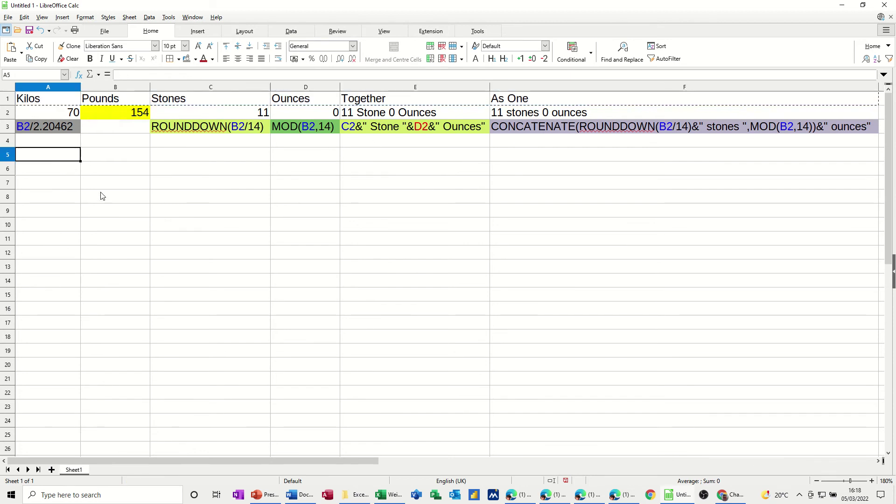
key(ctrl+v)
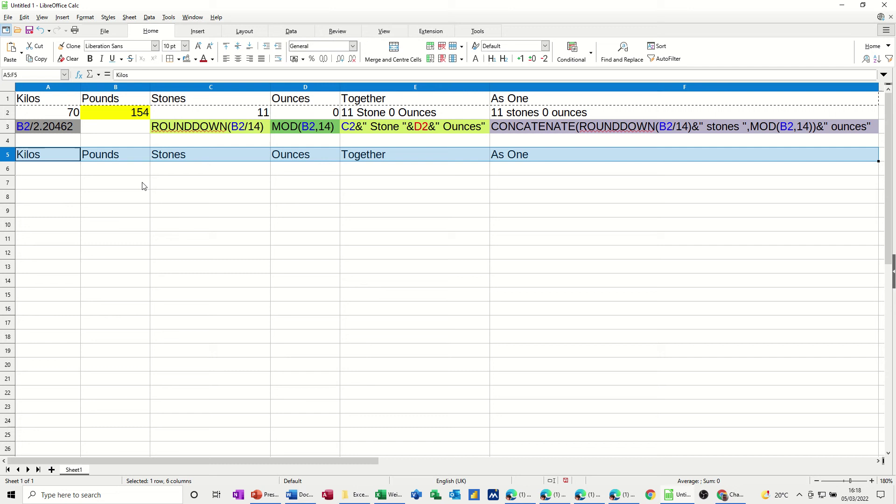
Step: Enter 154 pounds in B6 under the new Pounds header
click(124, 171)
text(1)
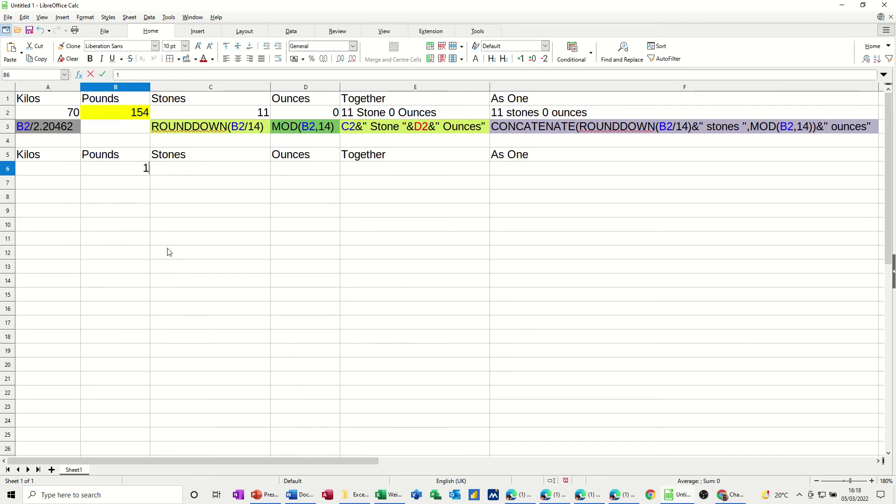
text(54)
click(128, 184)
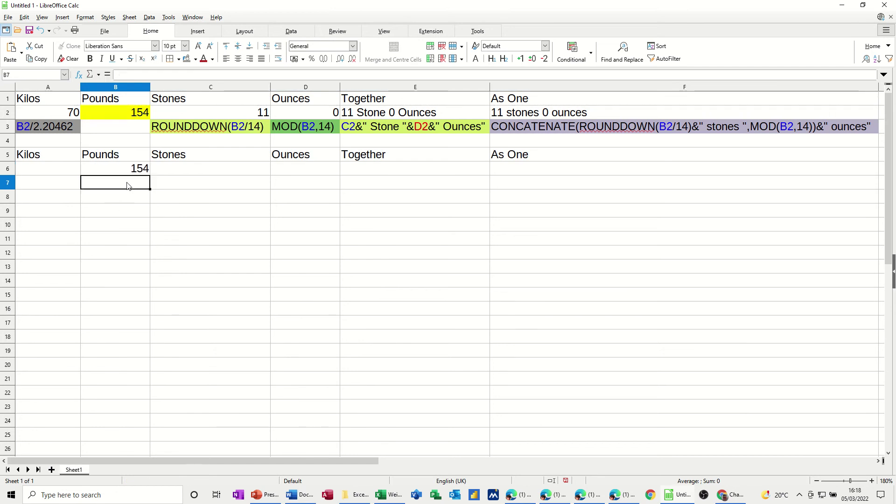
click(61, 173)
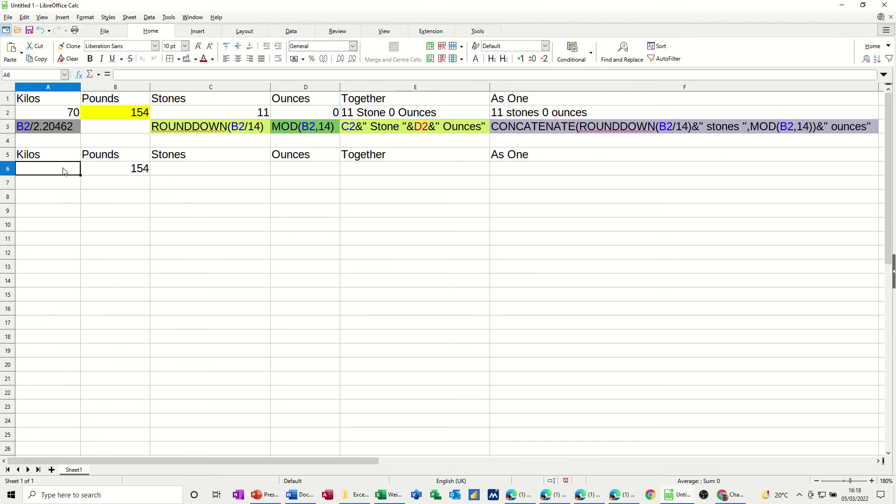
Step: Enter =B6/2.2046 in A6 to convert the pounds to kilos
text(=)
click(110, 172)
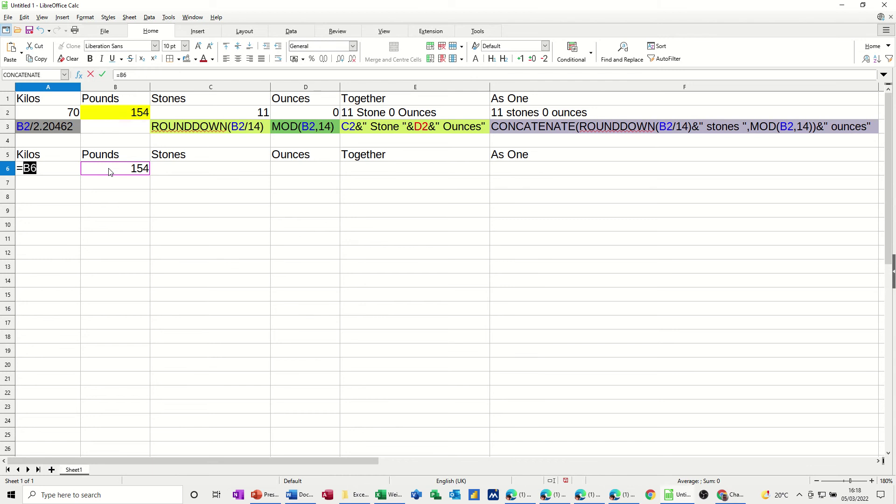
text(/2.20)
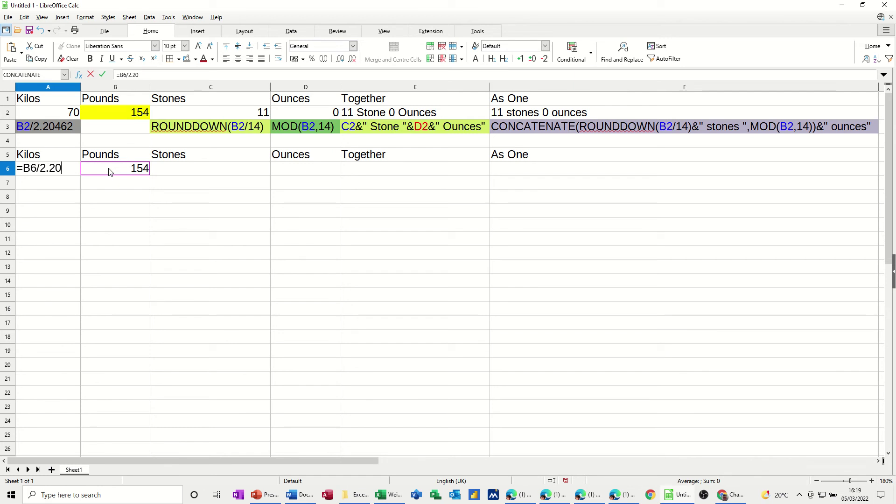
text(462)
click(101, 76)
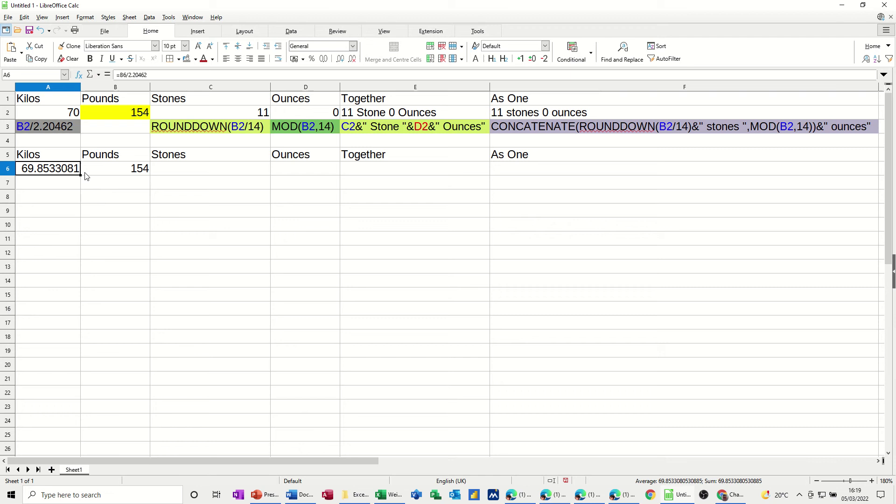
Step: Trim A6's kilos to no decimals and narrow column A to fit
click(351, 59)
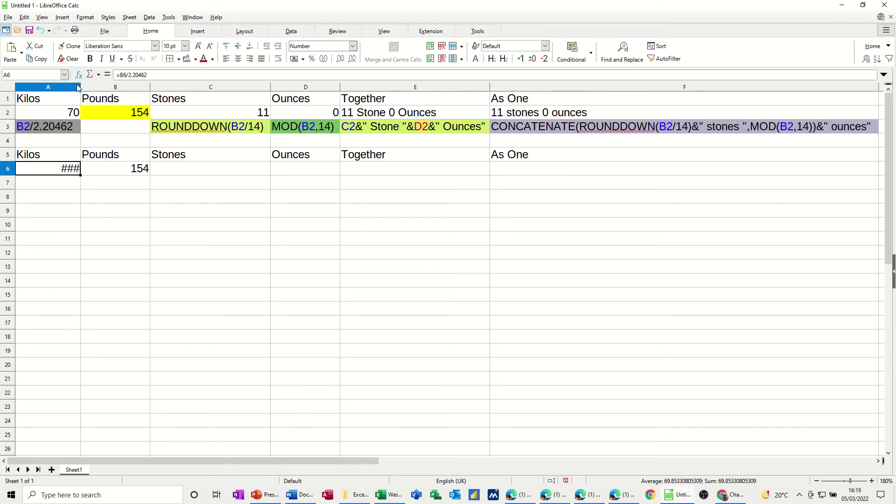
drag(81, 86, 87, 86)
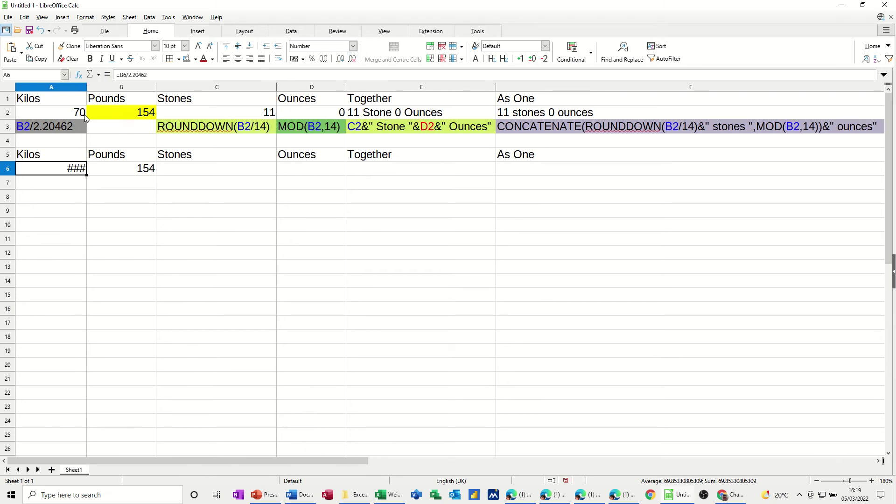
double_click(87, 88)
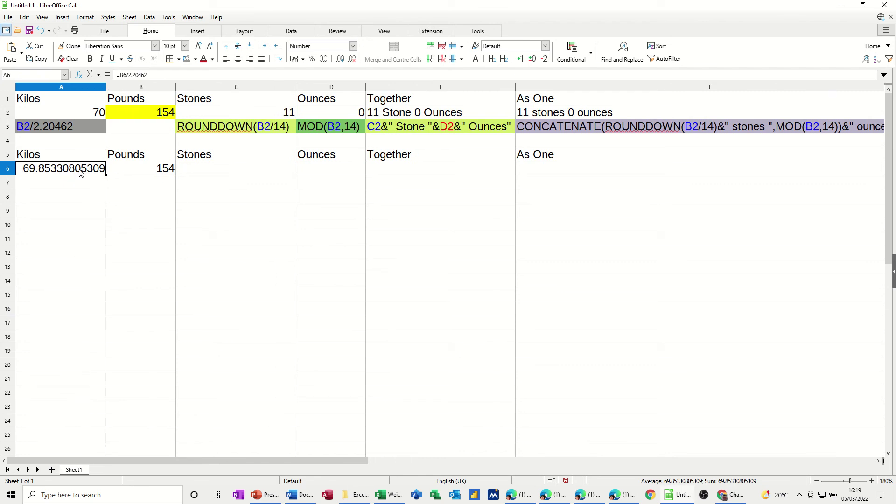
click(352, 62)
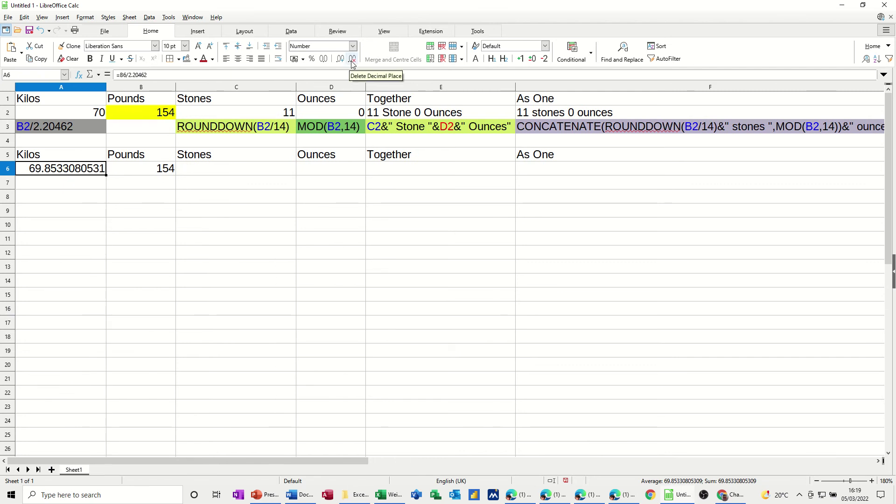
click(353, 62)
click(352, 63)
click(352, 63)
click(352, 62)
click(352, 62)
click(352, 62)
click(352, 62)
click(353, 62)
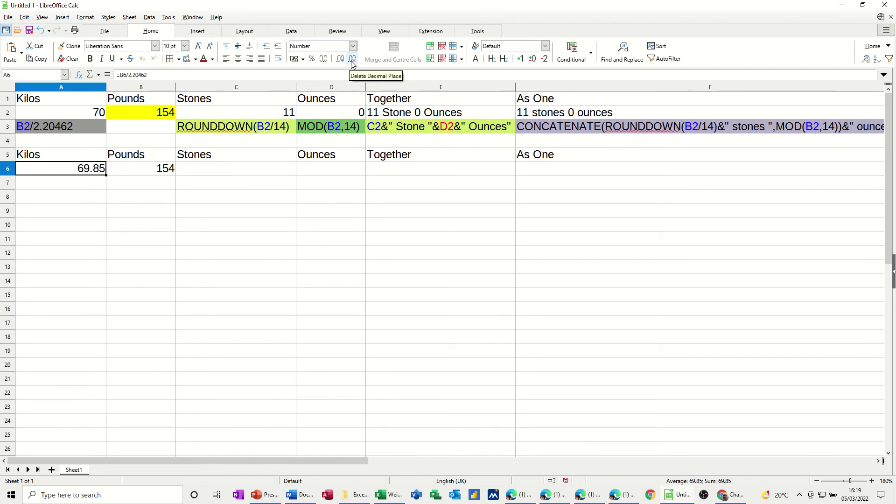
click(352, 63)
click(352, 62)
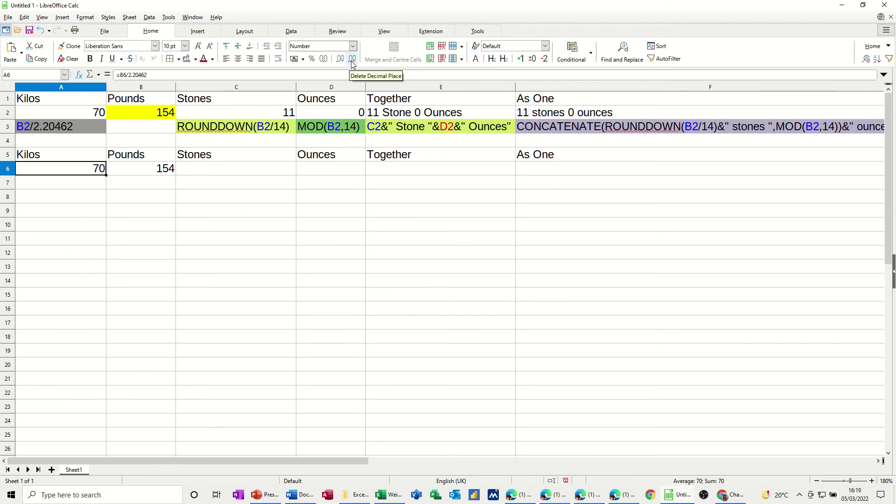
drag(107, 87, 76, 87)
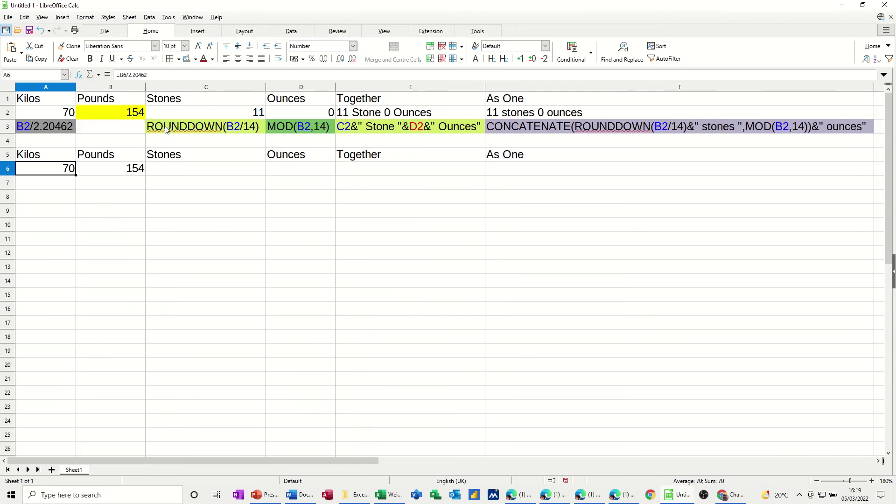
Step: Enter =ROUNDDOWN(B6/14) in C6, showing 11 stones
click(172, 169)
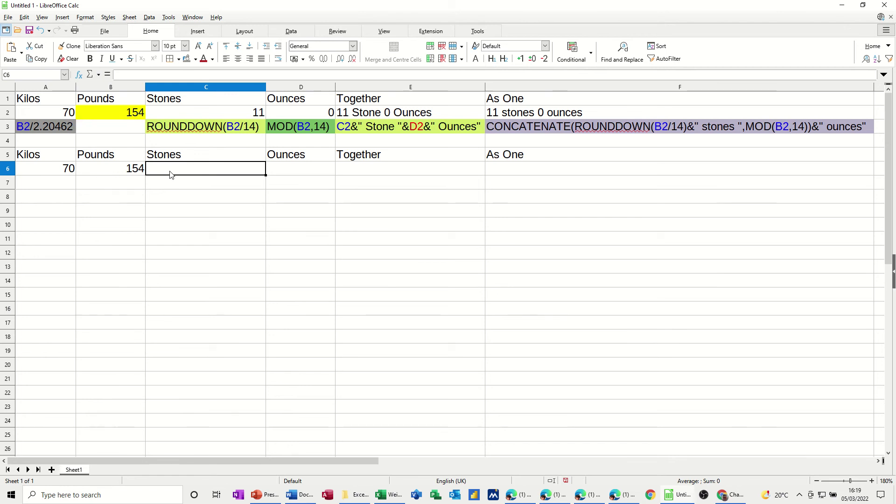
text(=)
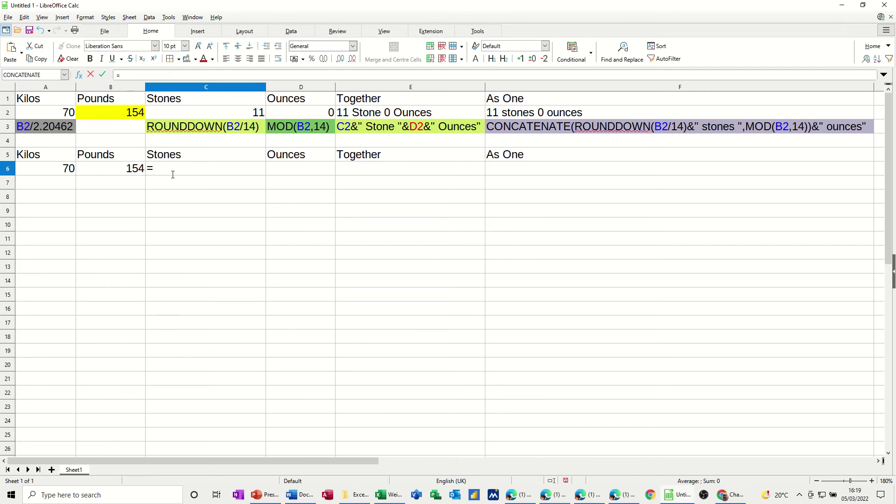
text(round)
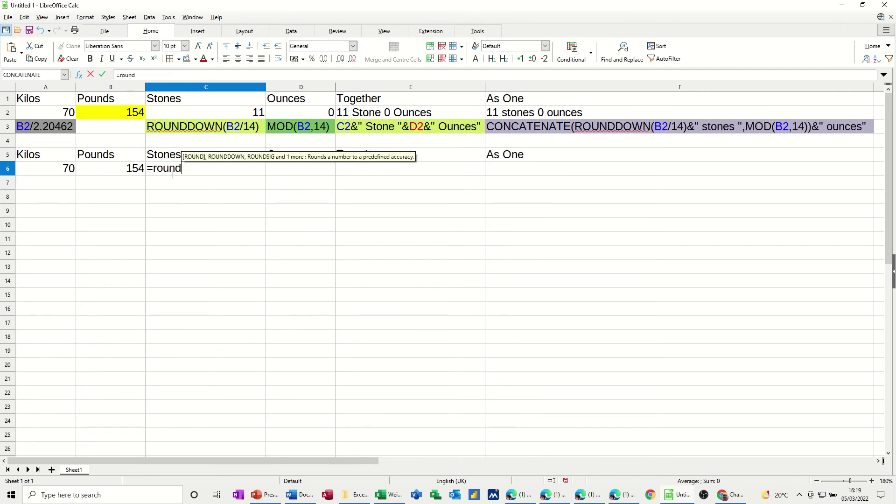
text(down()
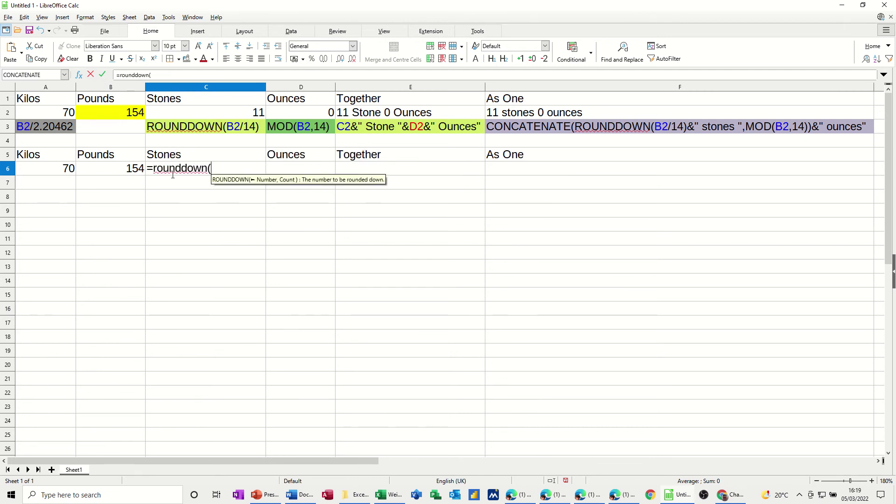
click(120, 174)
text(/14)
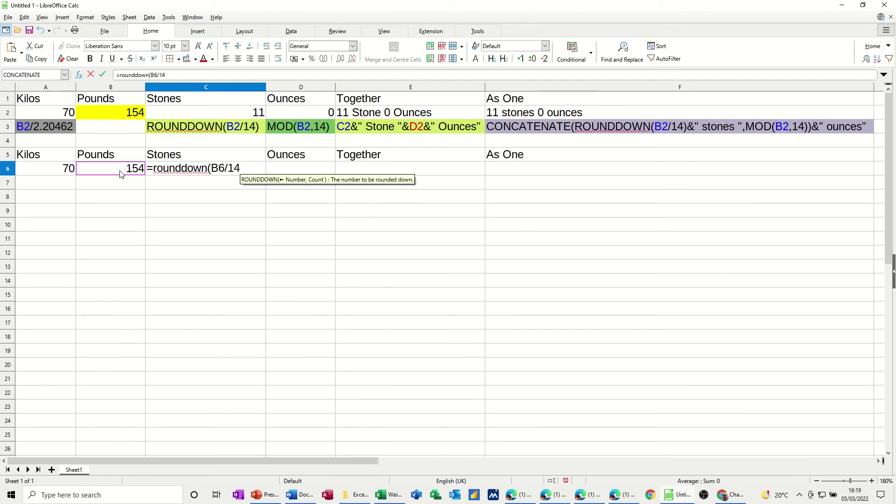
text())
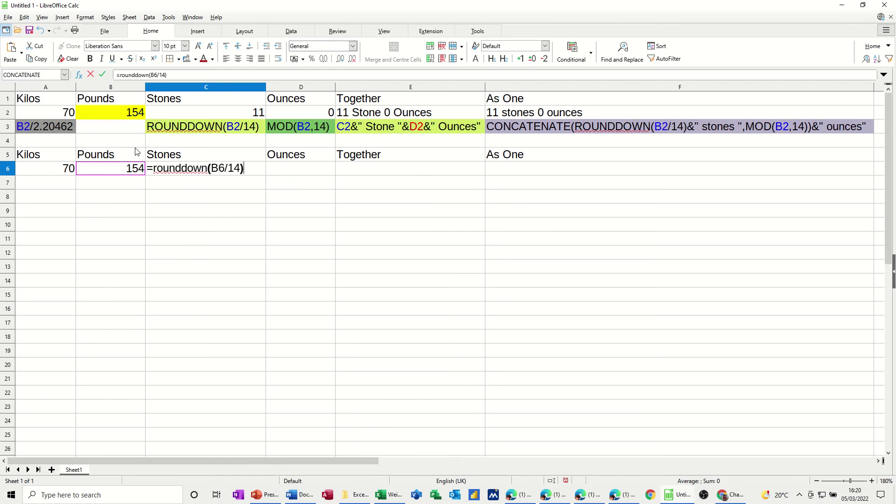
click(101, 75)
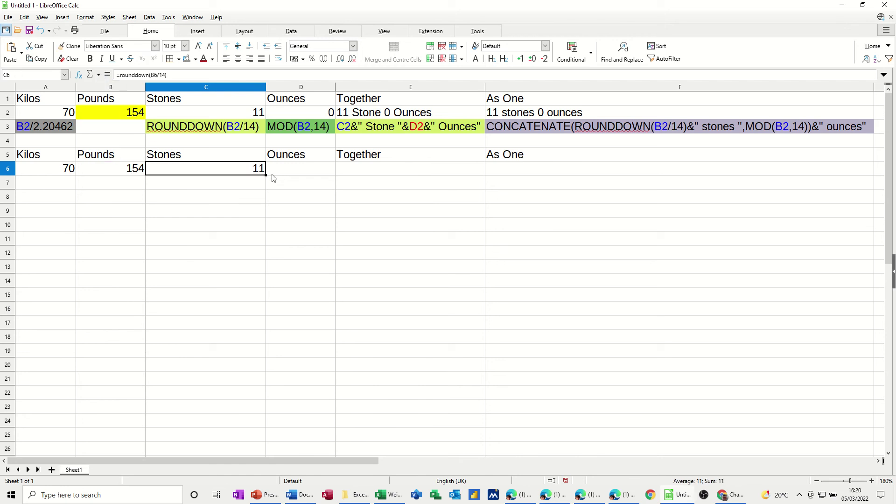
Step: Test the stones formula with 168 pounds in B6, then undo back to 154
click(123, 173)
text(168)
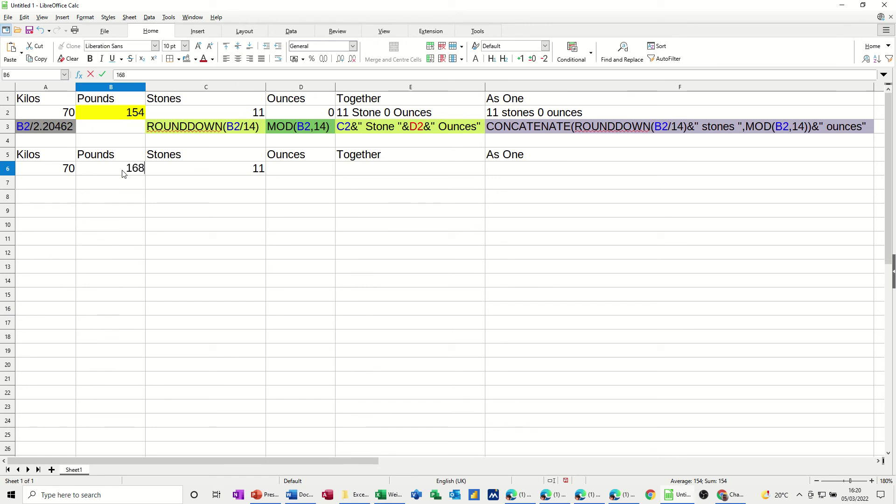
key(Return)
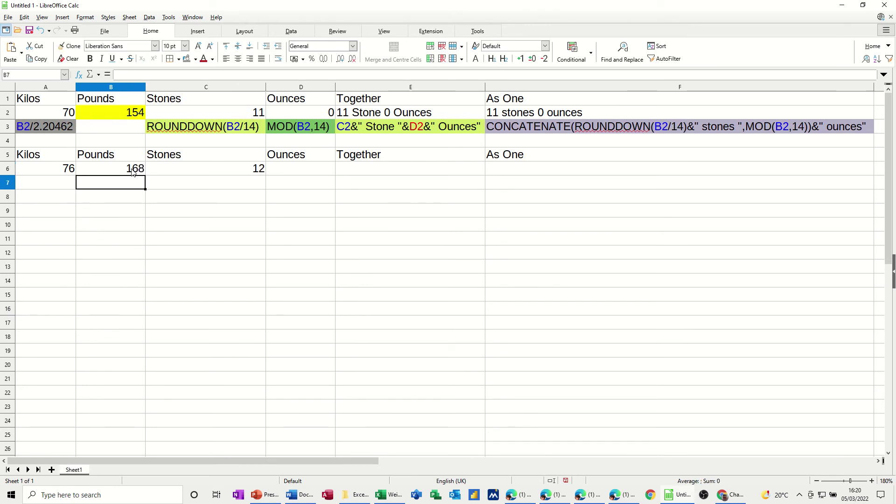
click(133, 173)
key(ctrl+z)
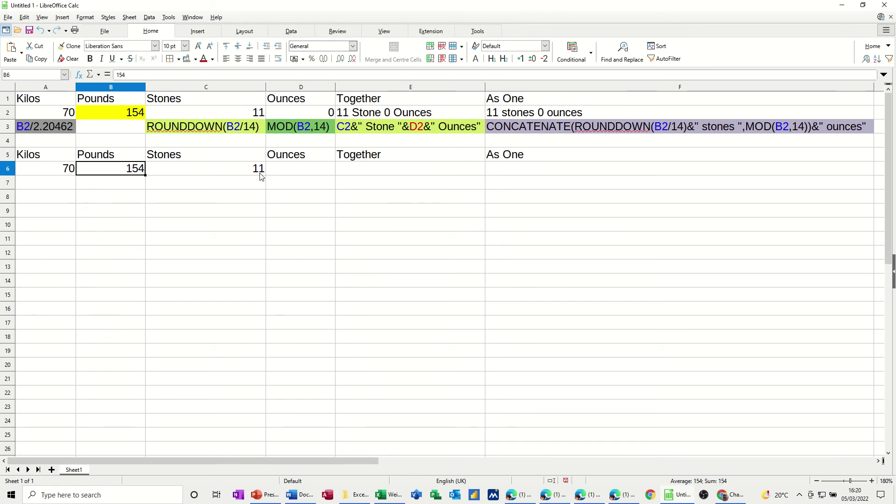
Step: Enter =MOD(B6,14) in D6 for the leftover ounces
click(296, 173)
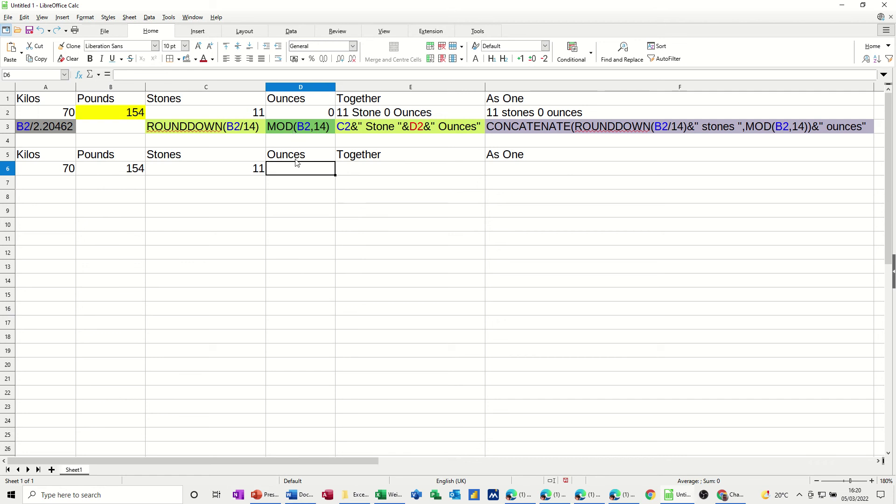
text(=)
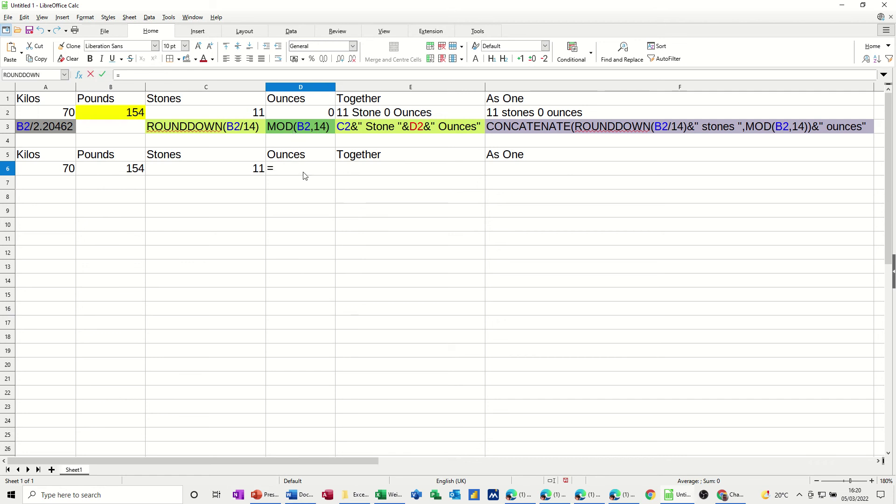
text(mod()
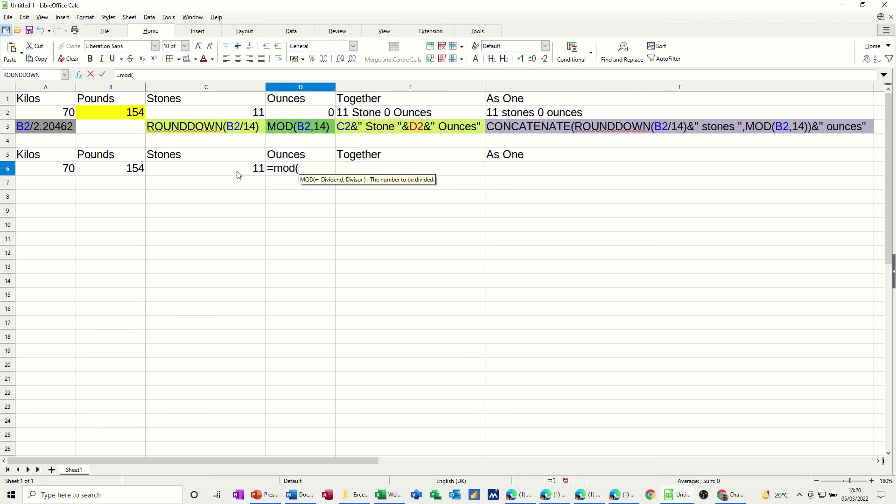
click(103, 172)
text(,)
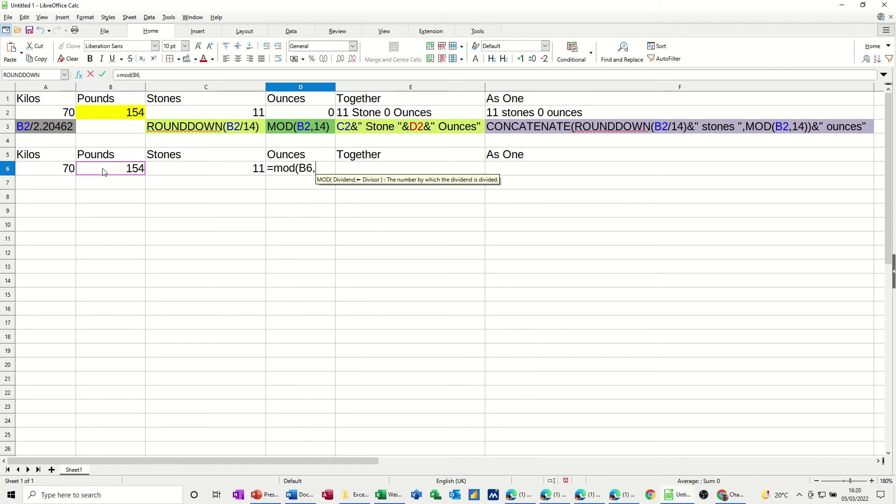
text(14)
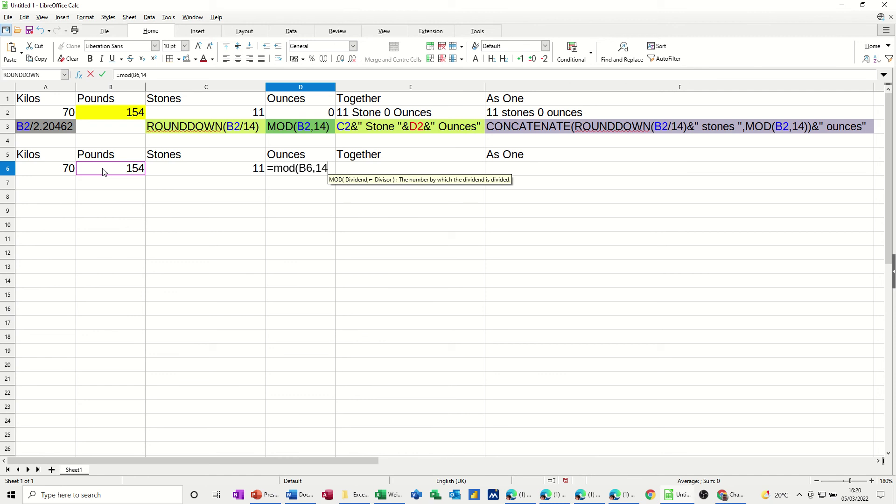
text())
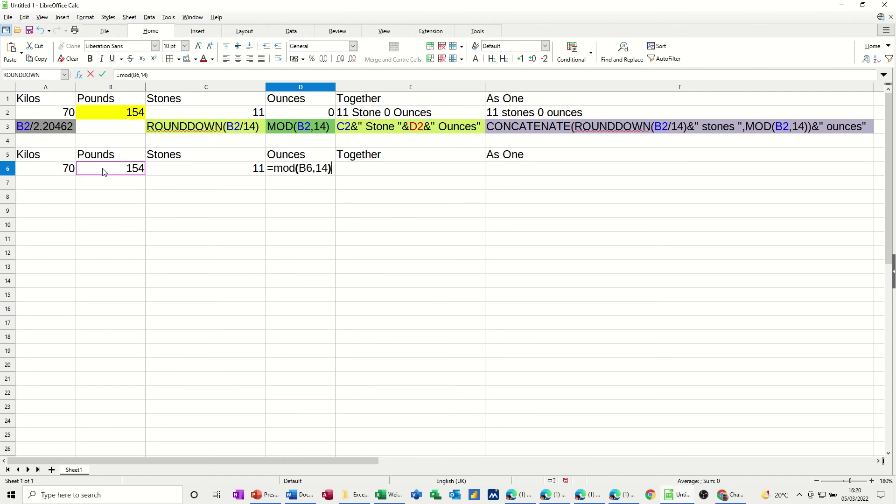
click(102, 77)
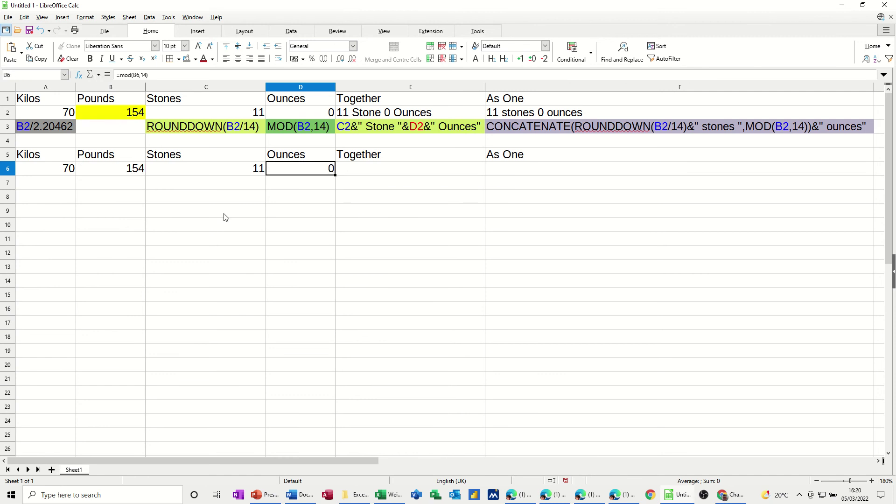
Step: Change the pounds in B6 to 156 so row 6 recalculates
click(130, 174)
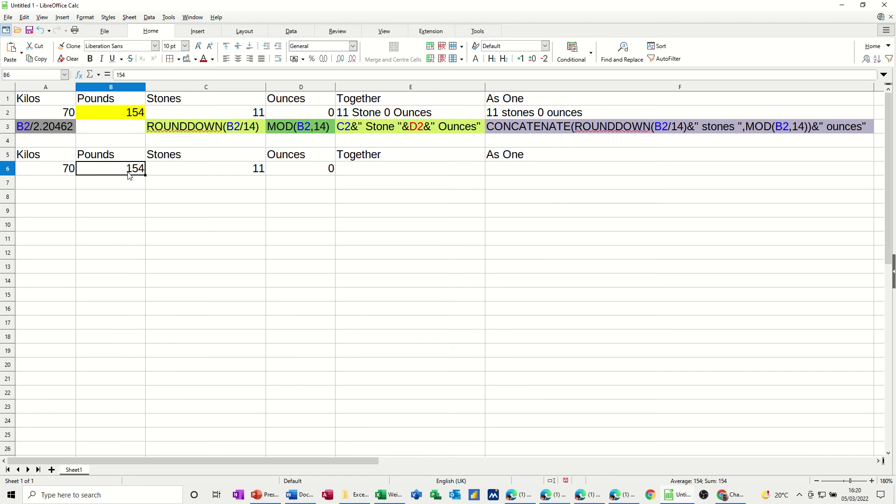
text(156)
click(180, 187)
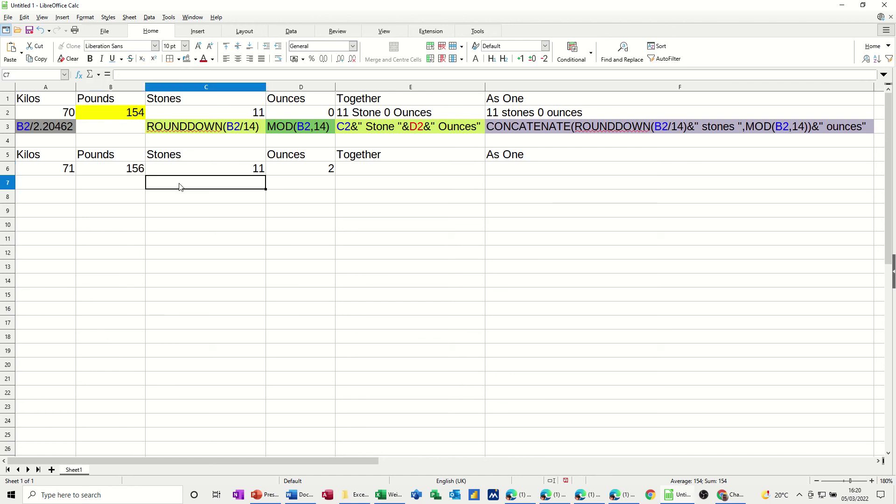
click(360, 173)
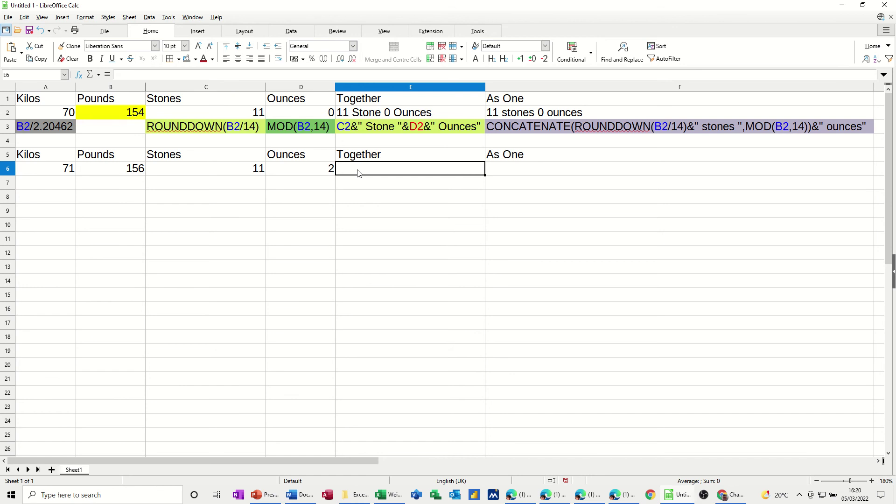
Step: Enter =C6&" Stones "&D6&" Ounces" in E6 to display 11 Stones 2 Ounces
text(=)
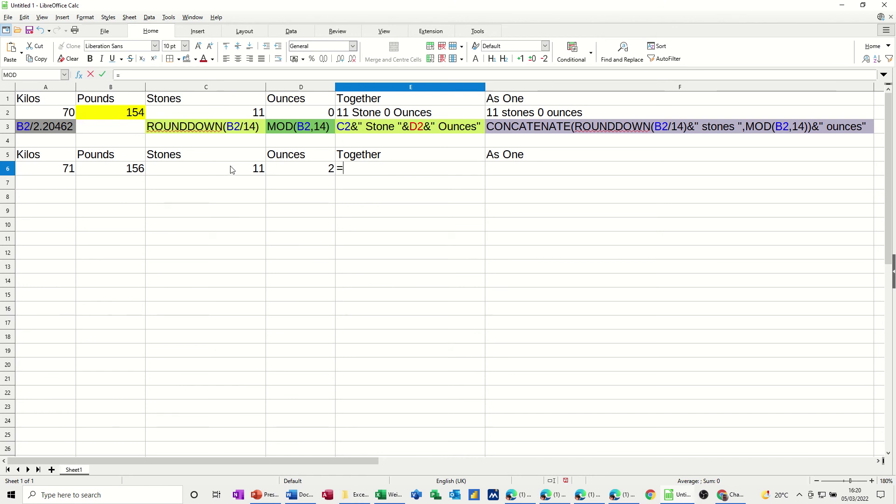
click(226, 170)
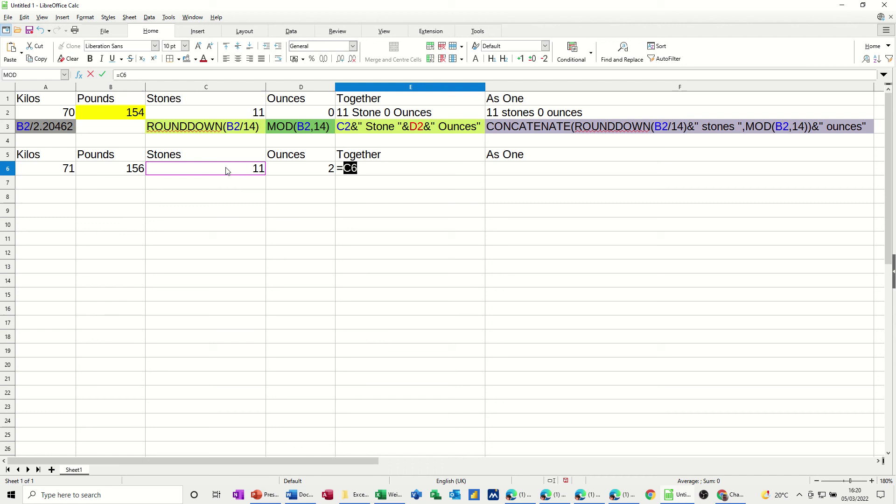
text(&)
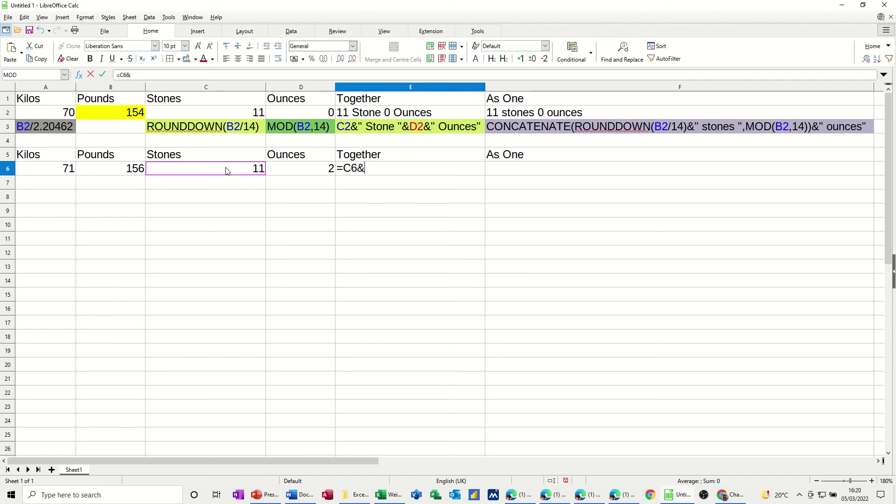
text(" Stones)
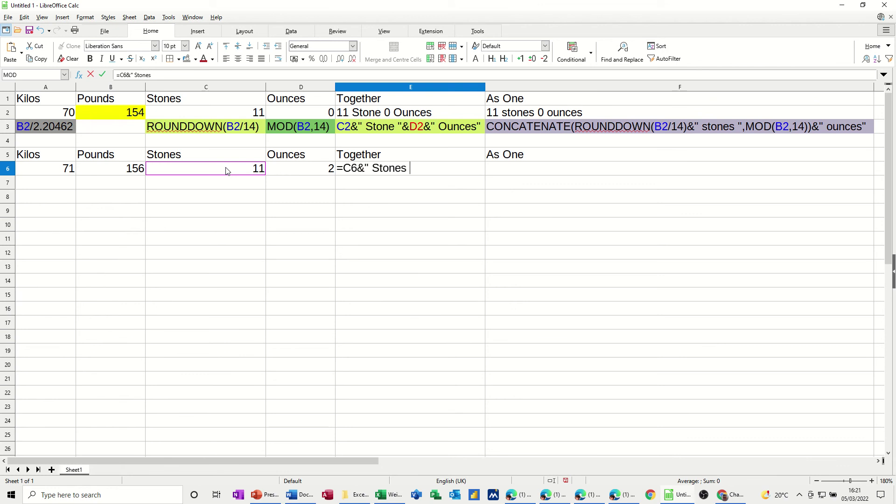
text( "&)
click(296, 173)
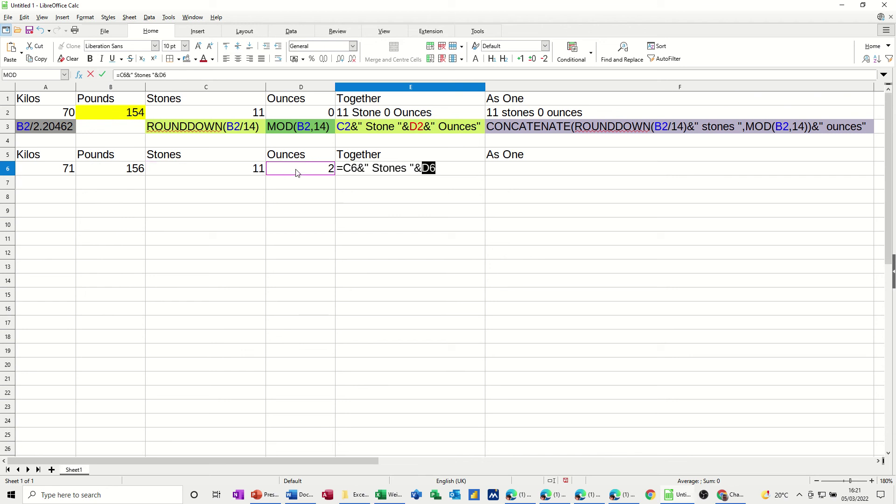
text(&" Ounces)
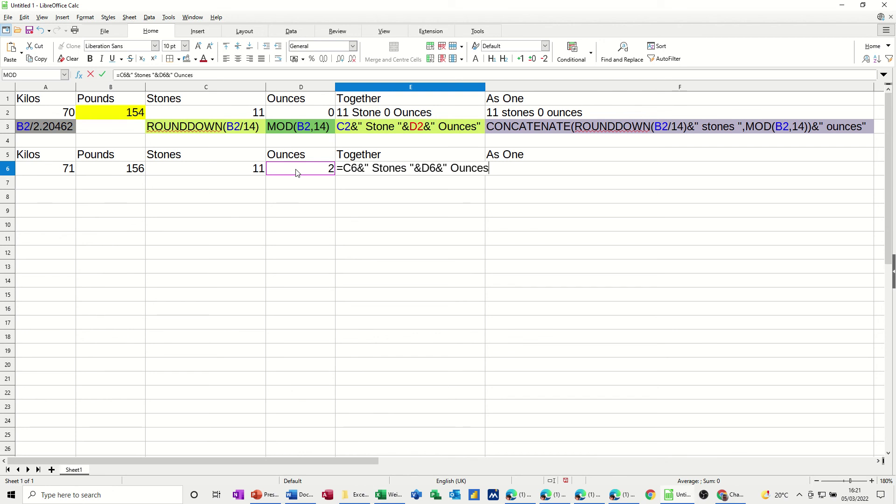
text(")
click(102, 76)
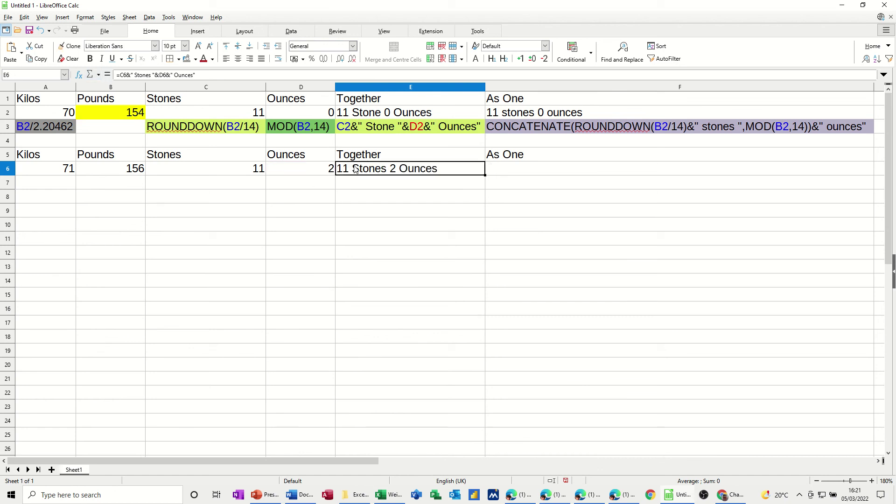
Step: Change the pounds in B6 to 145, so E6 reads 10 Stones 5 Ounces
click(117, 171)
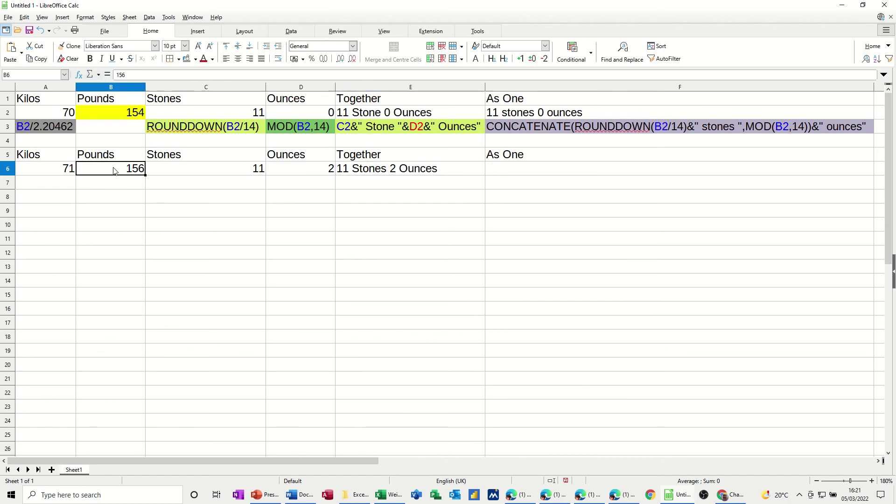
text(145)
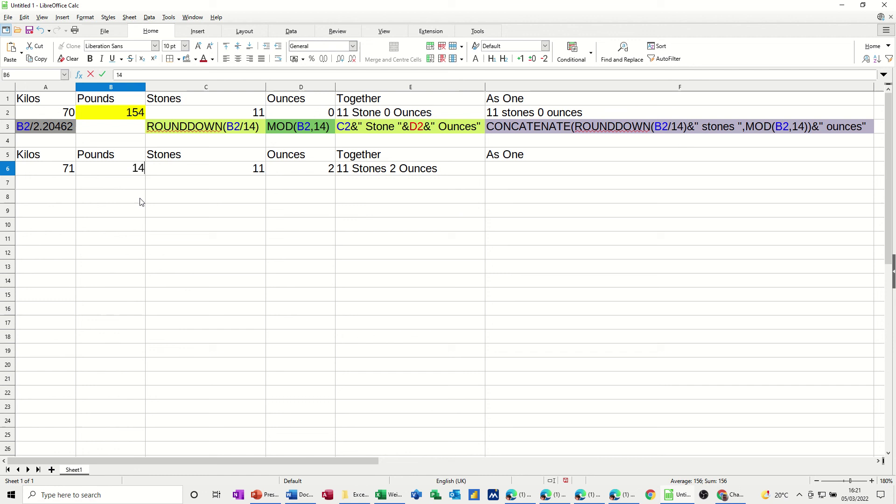
click(196, 197)
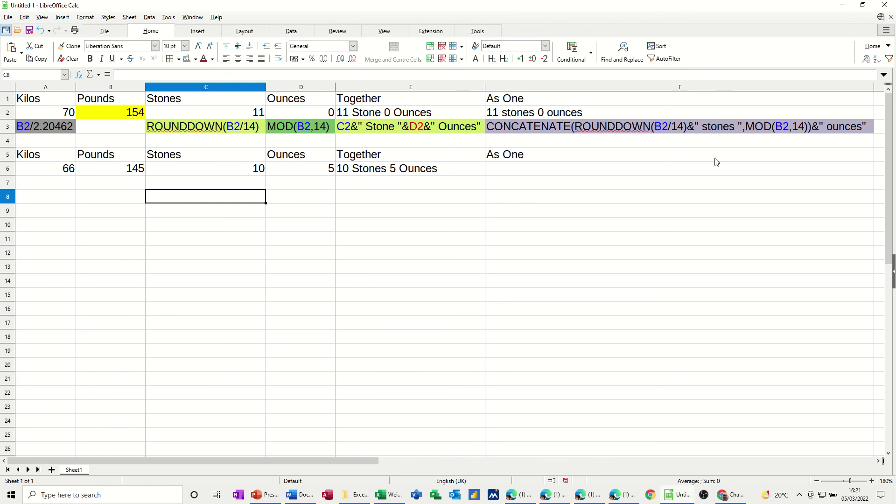
Step: Enter =CONCATENATE(ROUNDDOWN(B6/14)&" Stones ",MOD(B6,14))&" Ounces" in F6
click(508, 176)
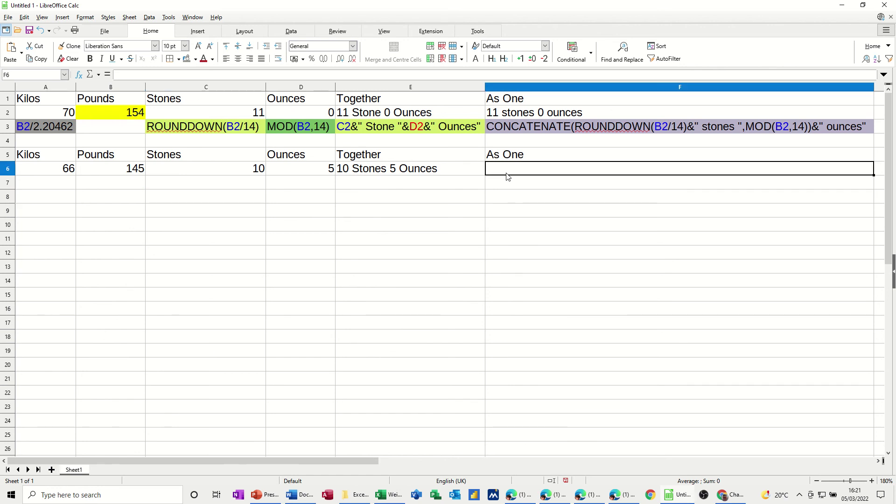
text(=)
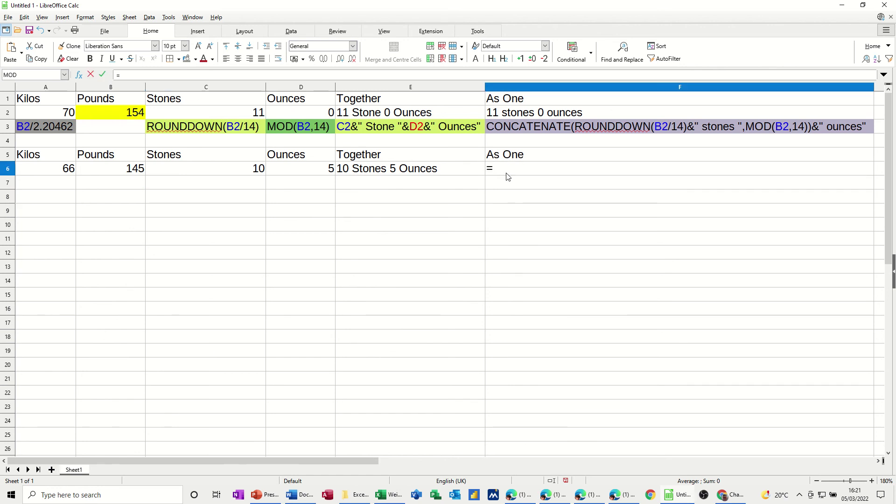
text(c)
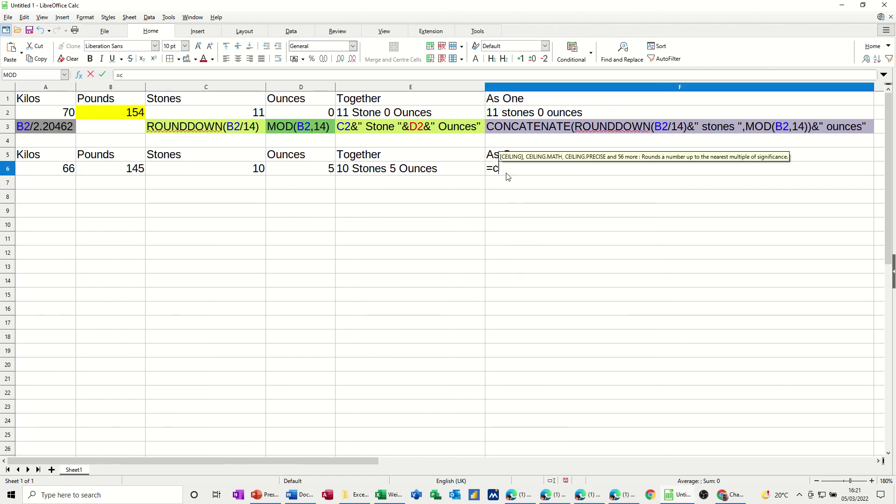
text(onca)
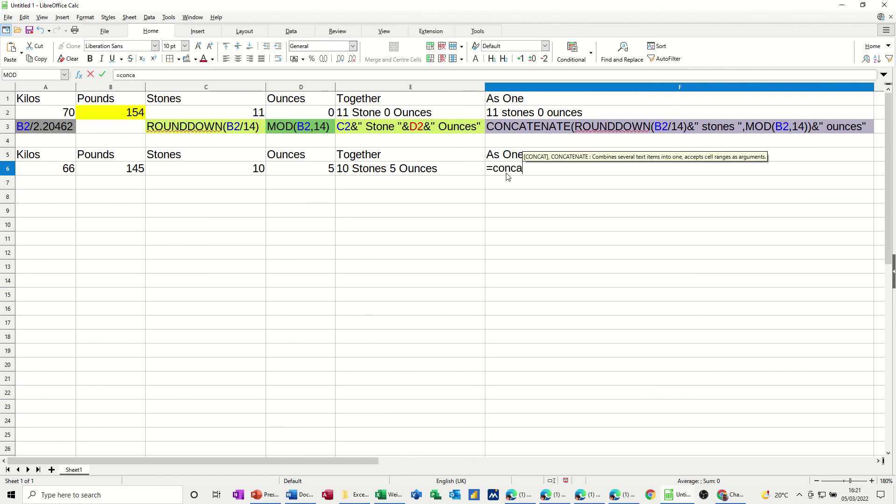
text(tenate()
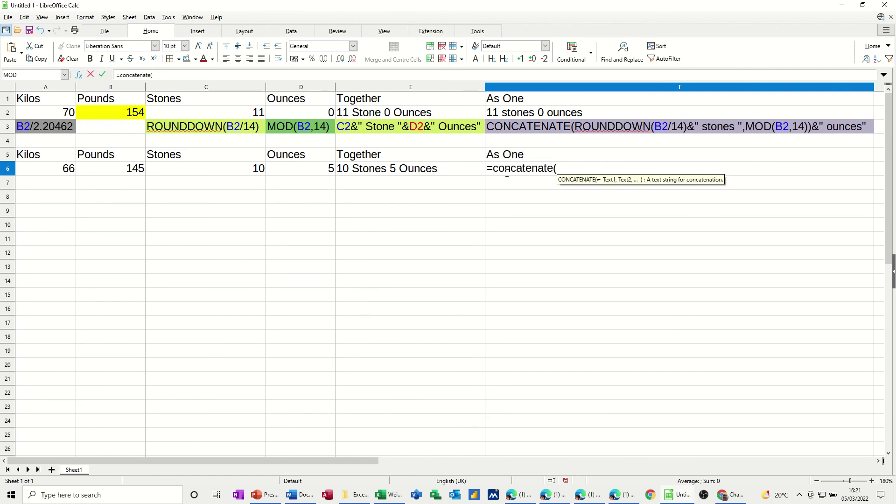
text(r)
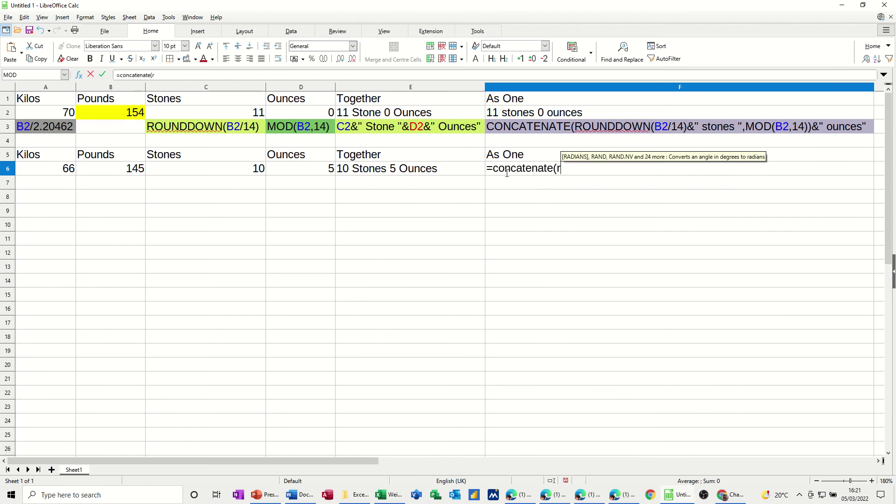
text(ounddown)
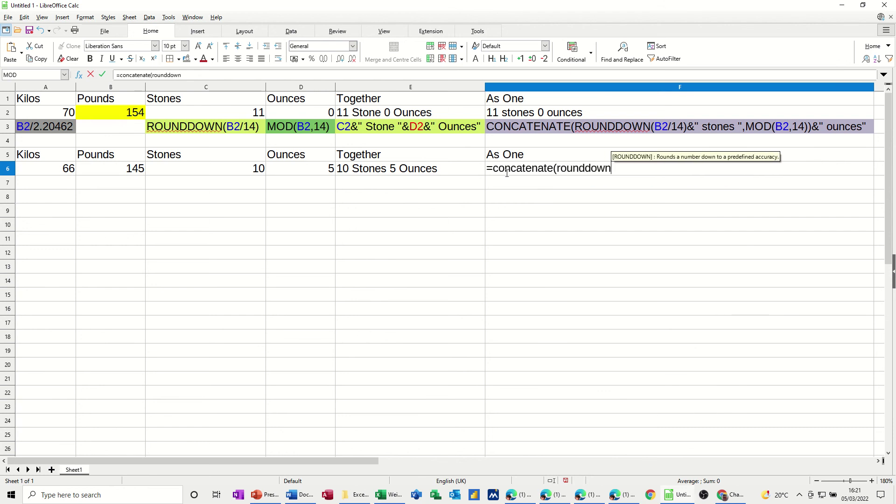
text(()
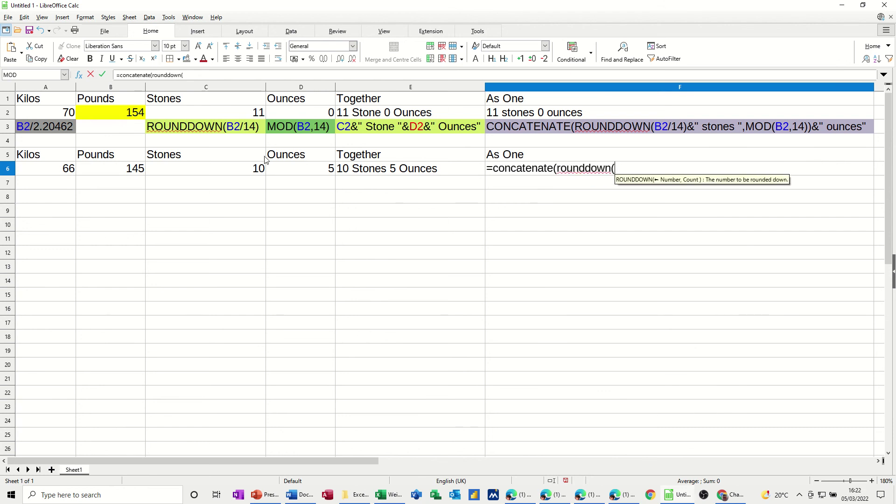
click(120, 173)
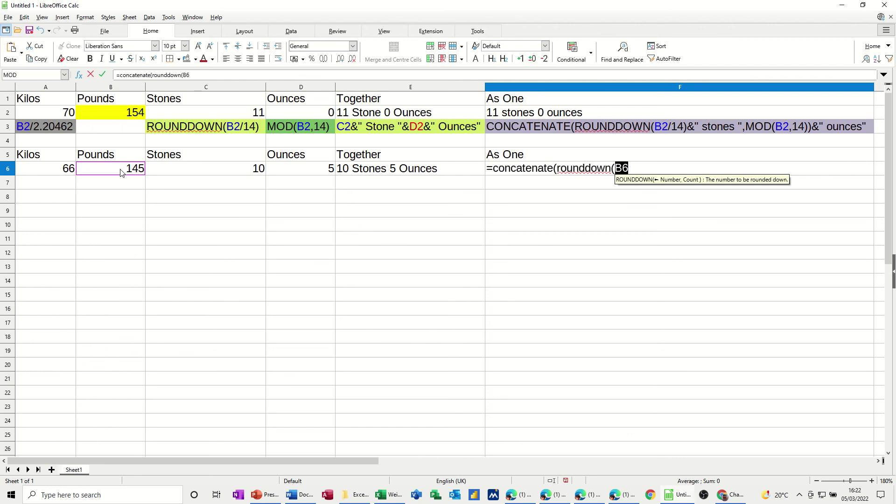
text(/14)
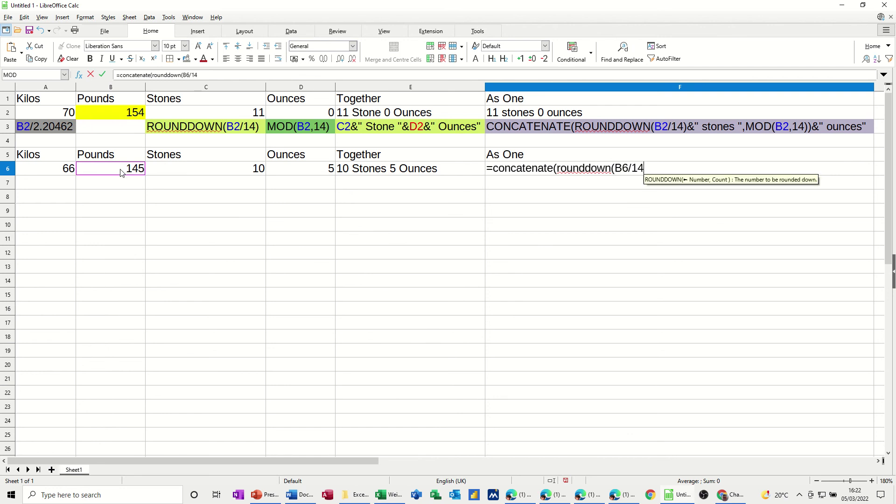
text())
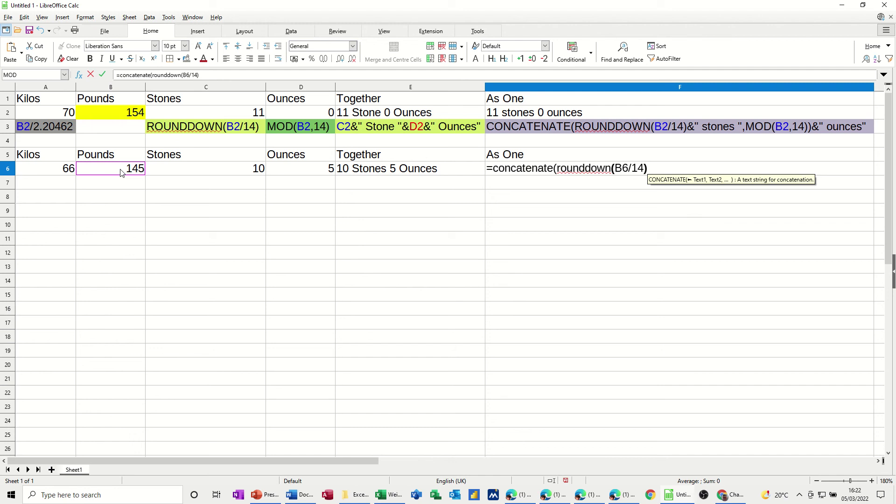
text(&)
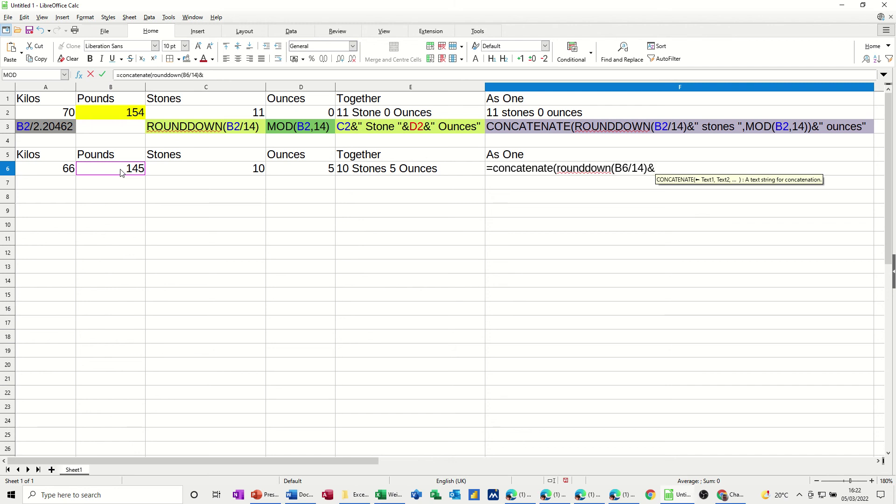
text(")
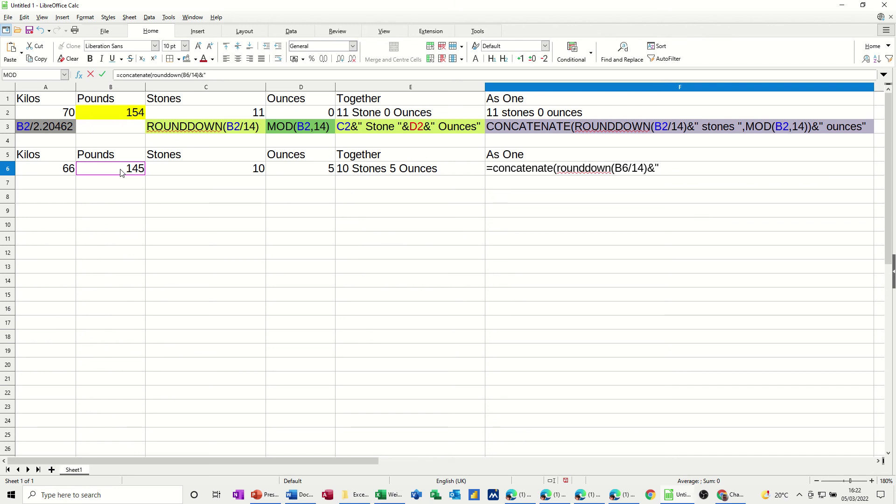
text( Stones ")
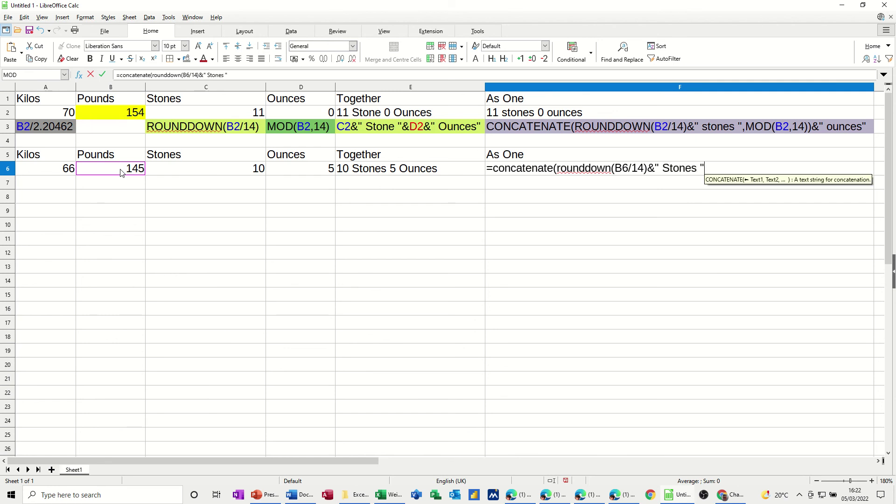
text(,mo)
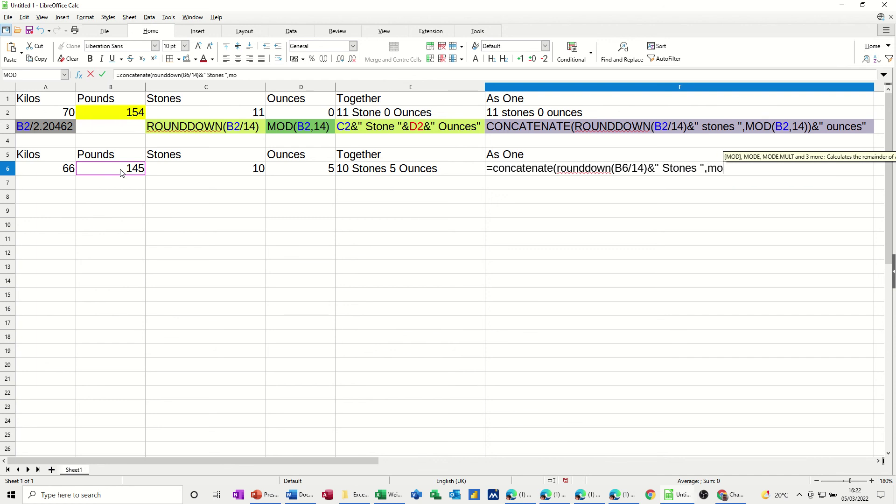
text(d)
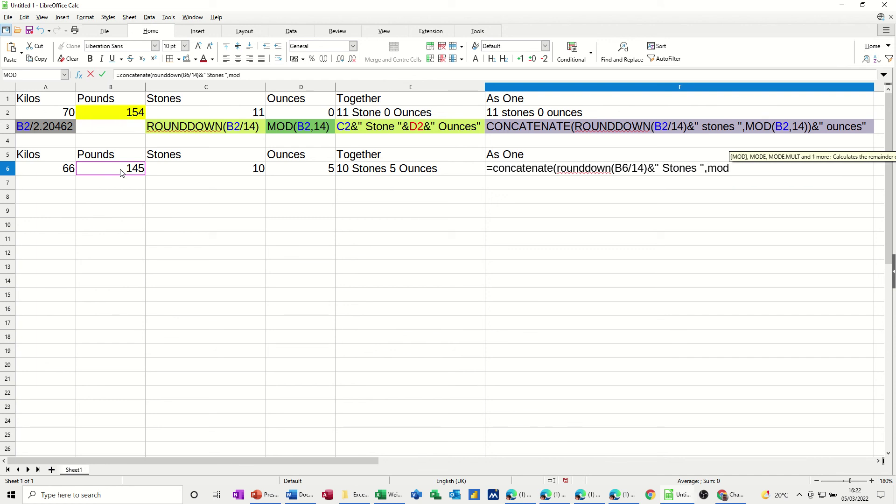
text(()
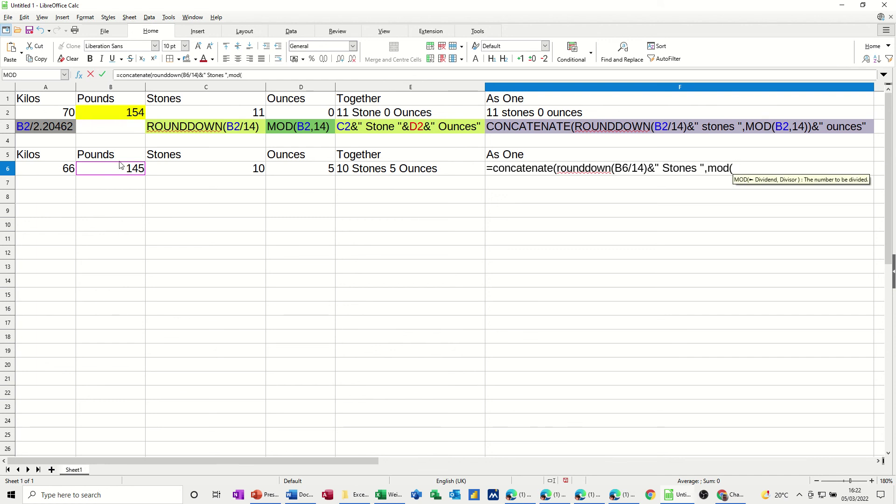
click(119, 171)
text(,14)
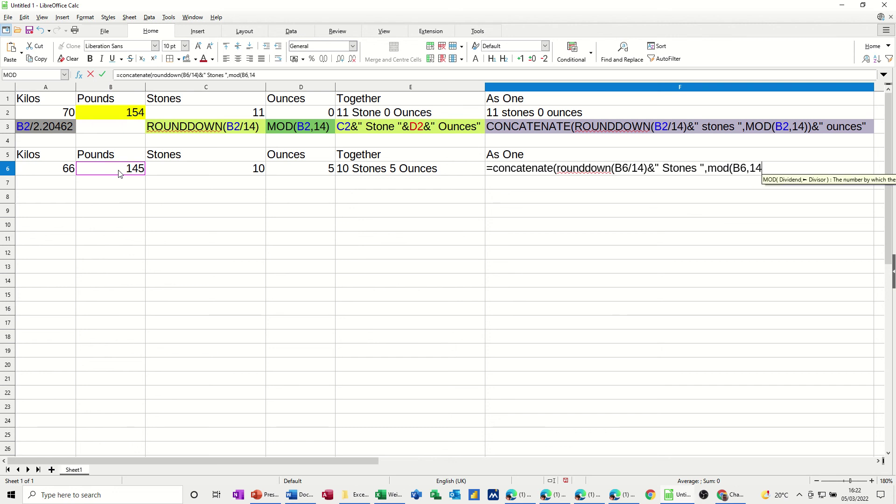
text())
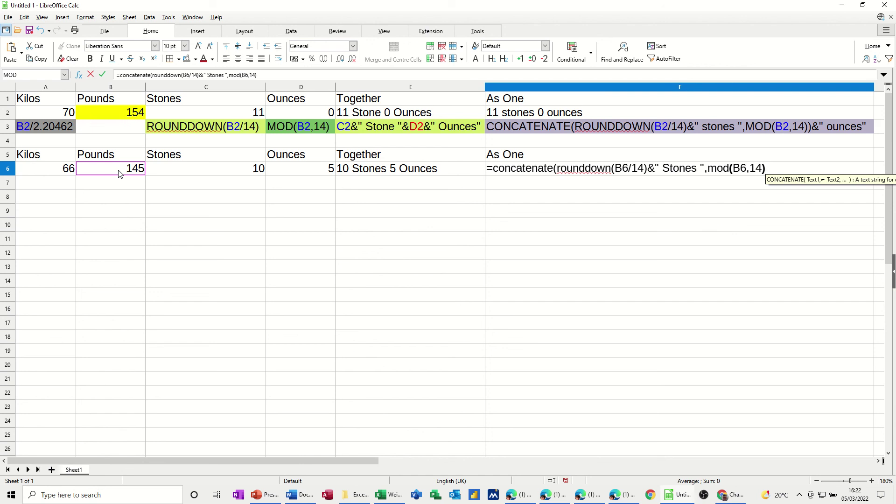
text())
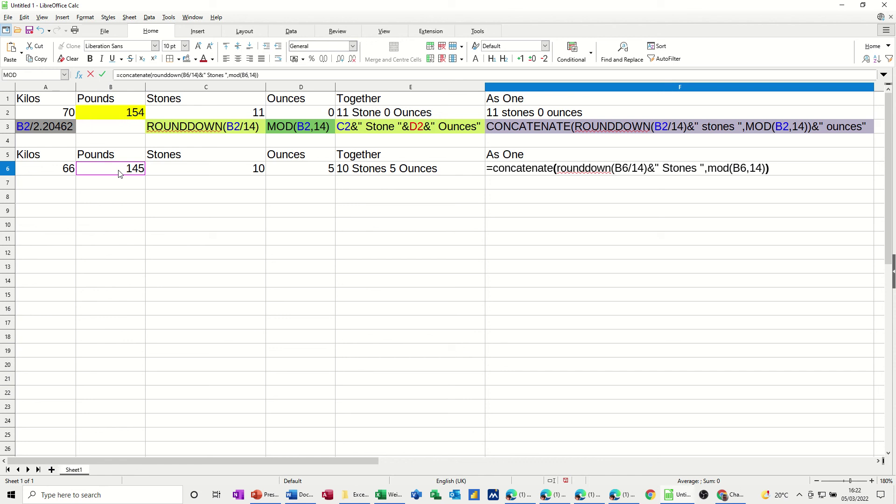
text(&" Ounces")
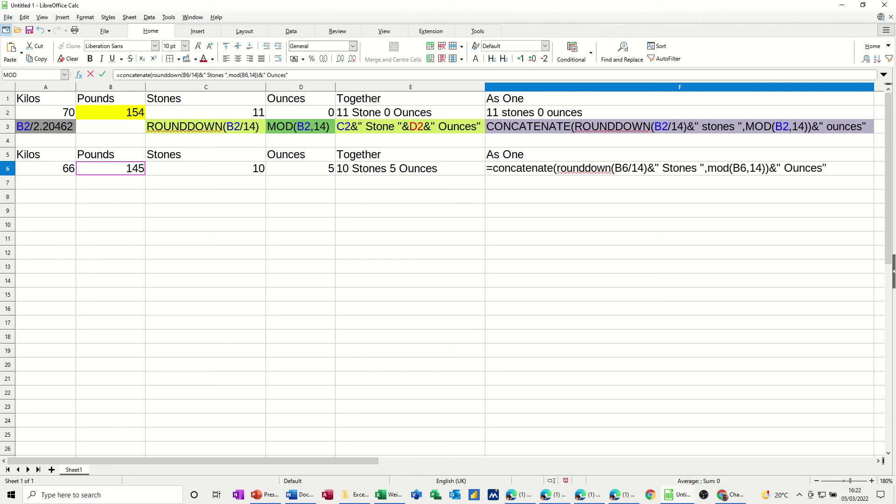
click(101, 75)
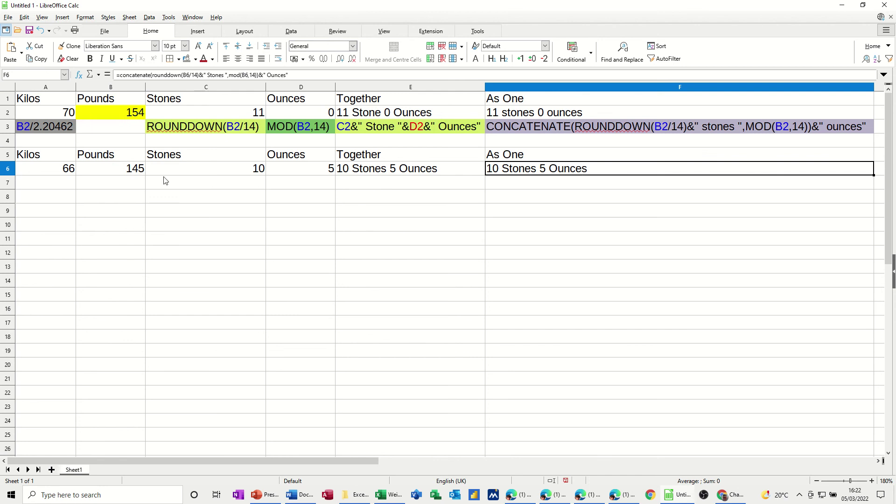
Step: Try 167 and 165 pounds in B6, ending at 164 for 11 Stones 10 Ounces
click(125, 173)
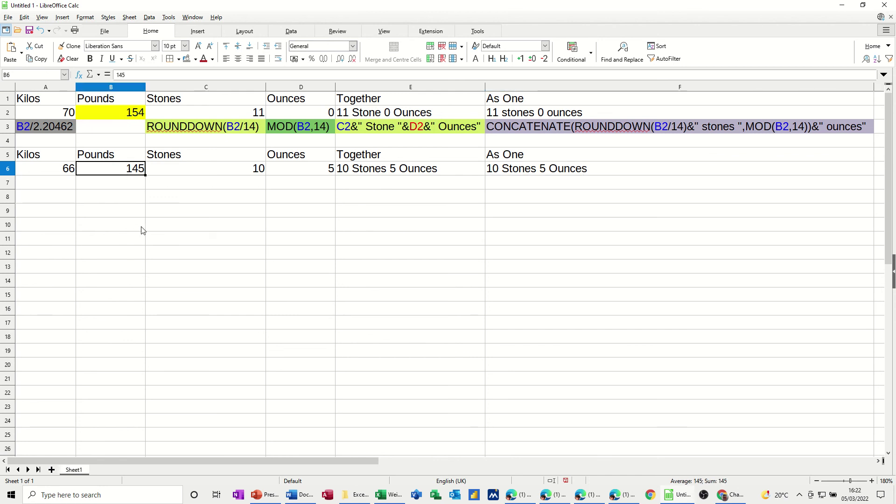
text(167)
key(Return)
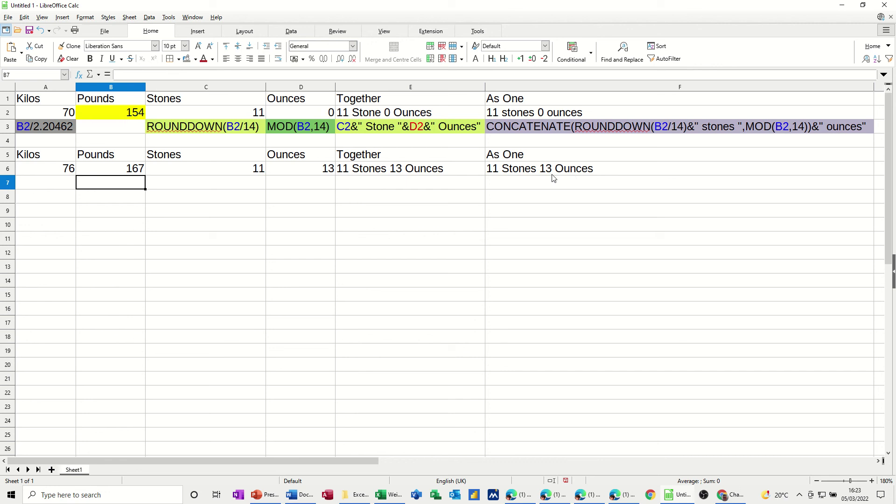
click(125, 172)
key(BackSpace)
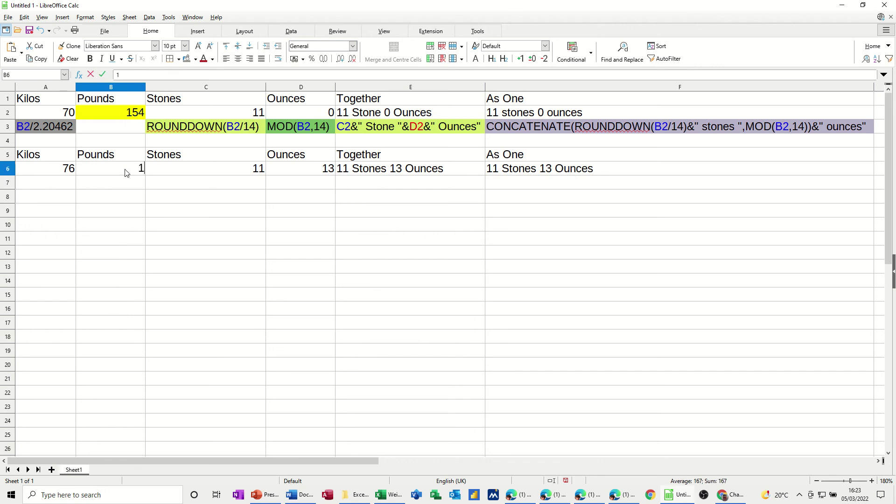
text(165)
key(Return)
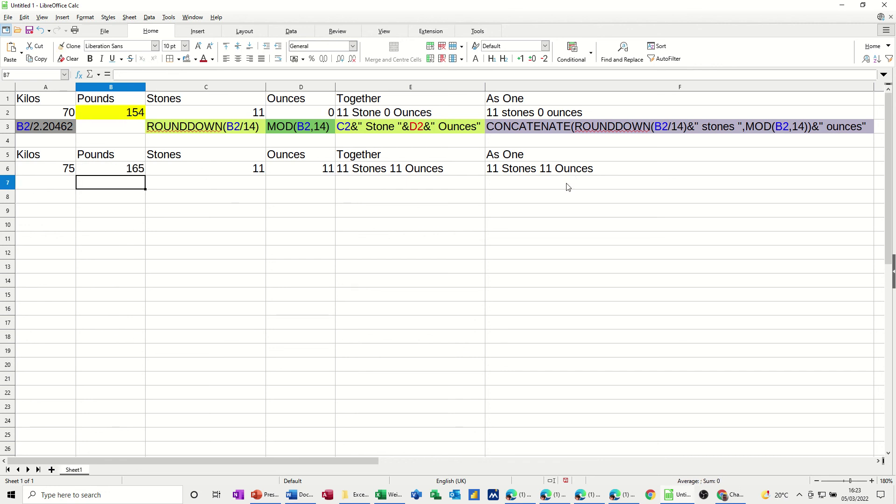
click(117, 171)
text(16)
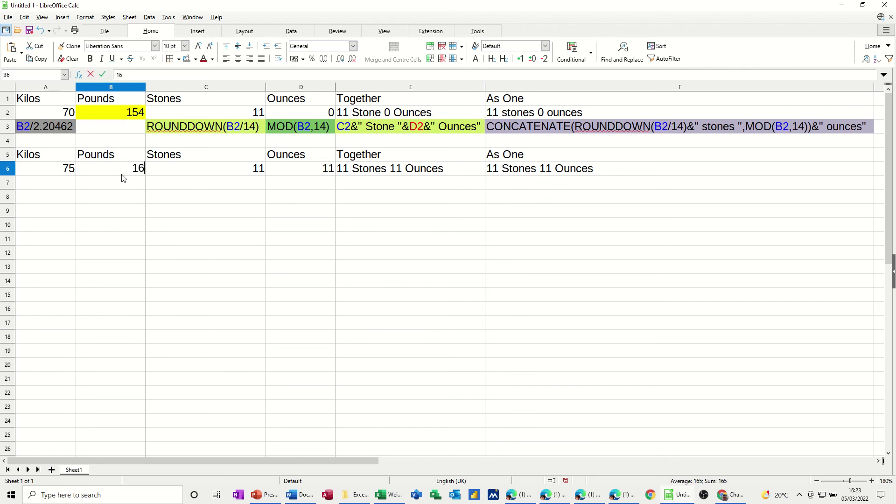
text(4)
key(Return)
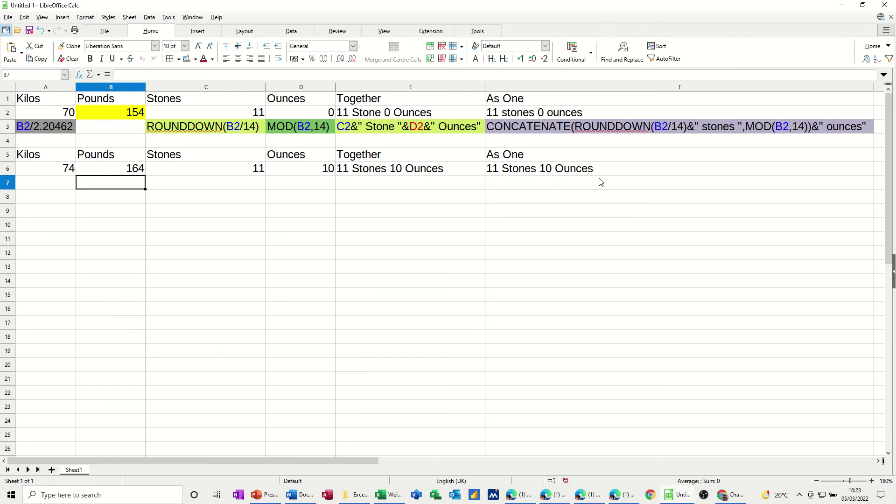